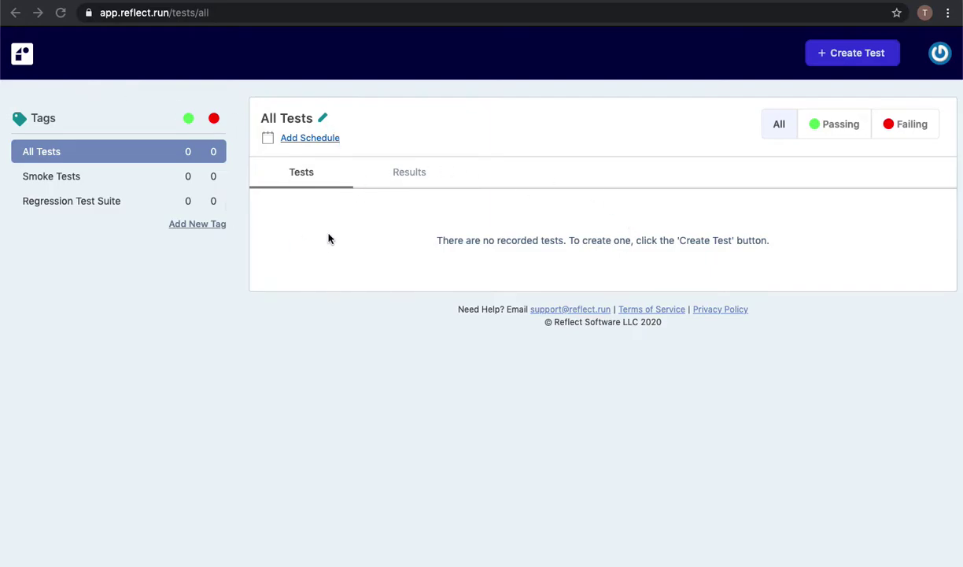
Create a test named 'Starter Story' with starting URL starterstory.com and begin recording.
left_click(857, 56)
left_click(857, 56)
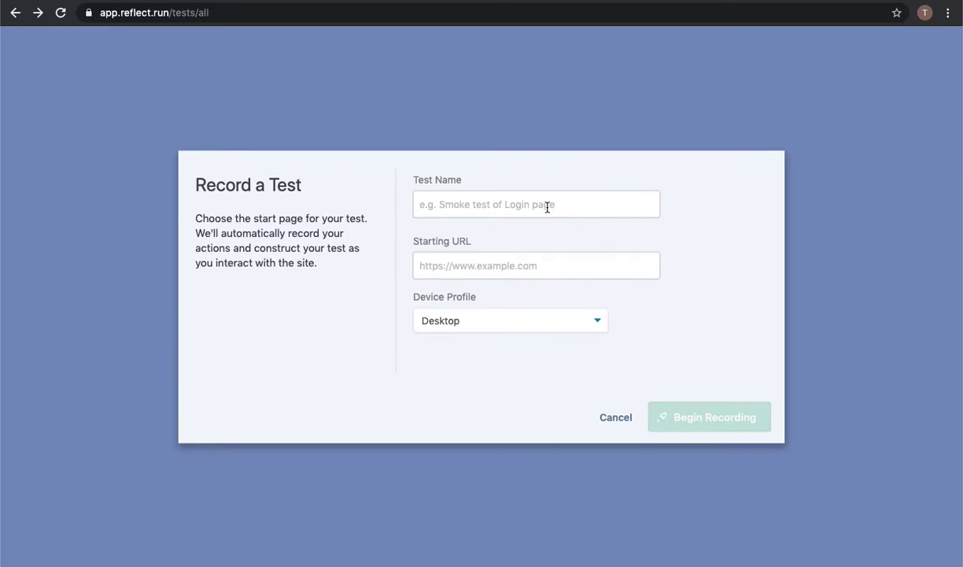
type("Starter")
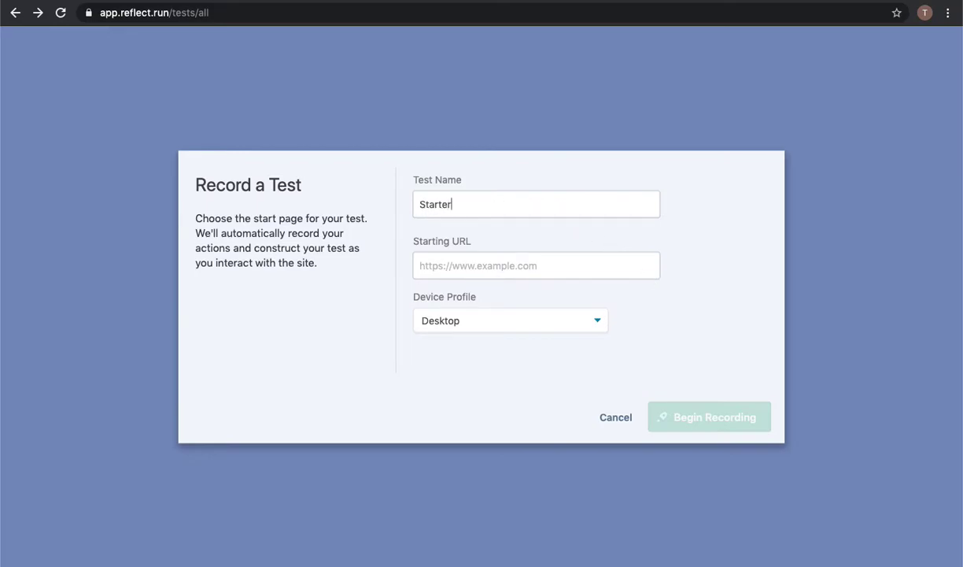
type(" Story")
left_click(539, 269)
type("starters")
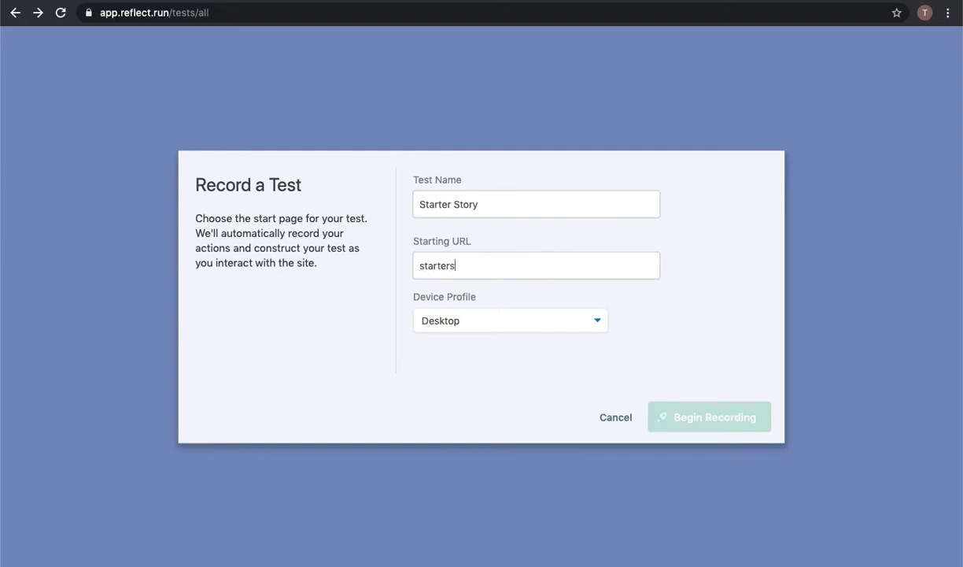
type("tory.com")
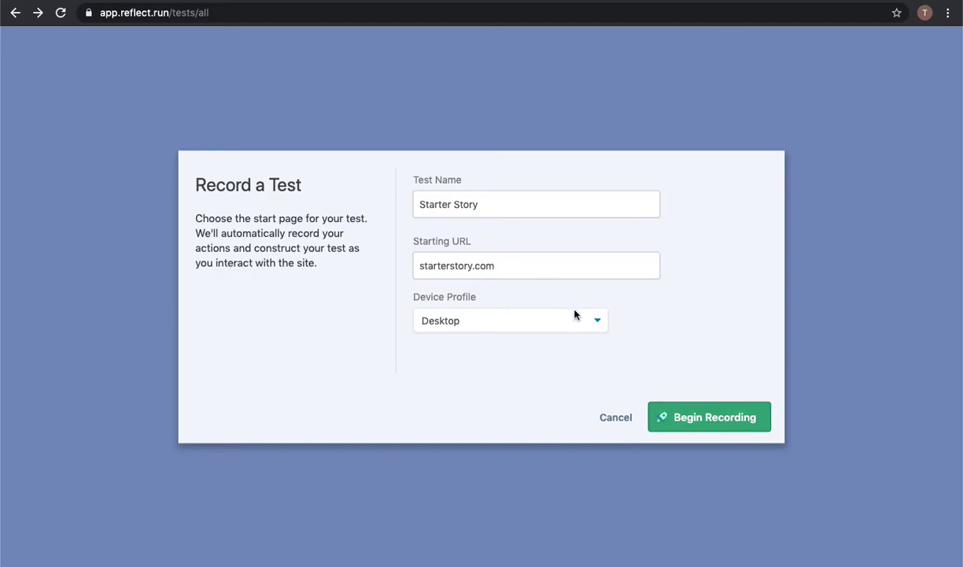
left_click(716, 419)
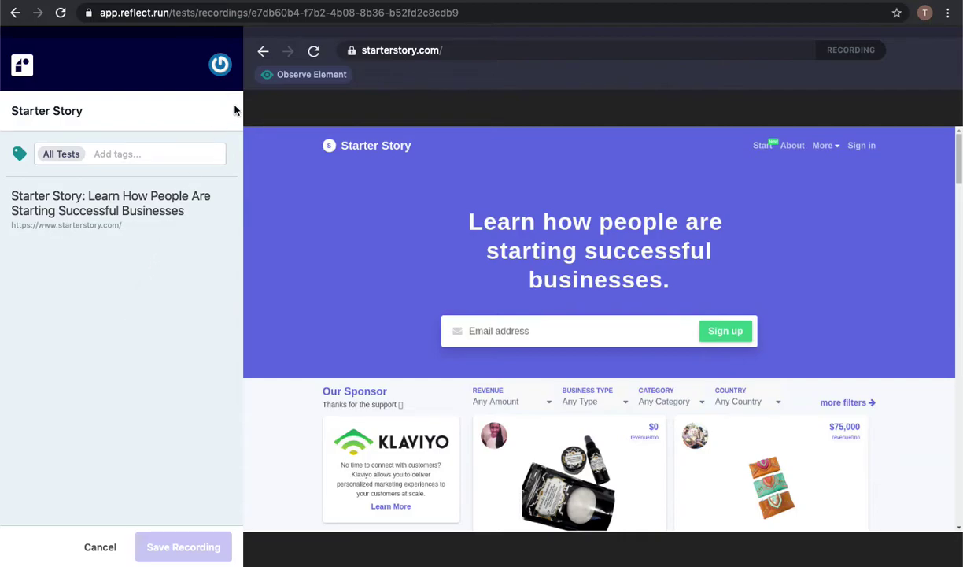
Add a visual check that the homepage's Sign in link is displayed.
left_click(304, 80)
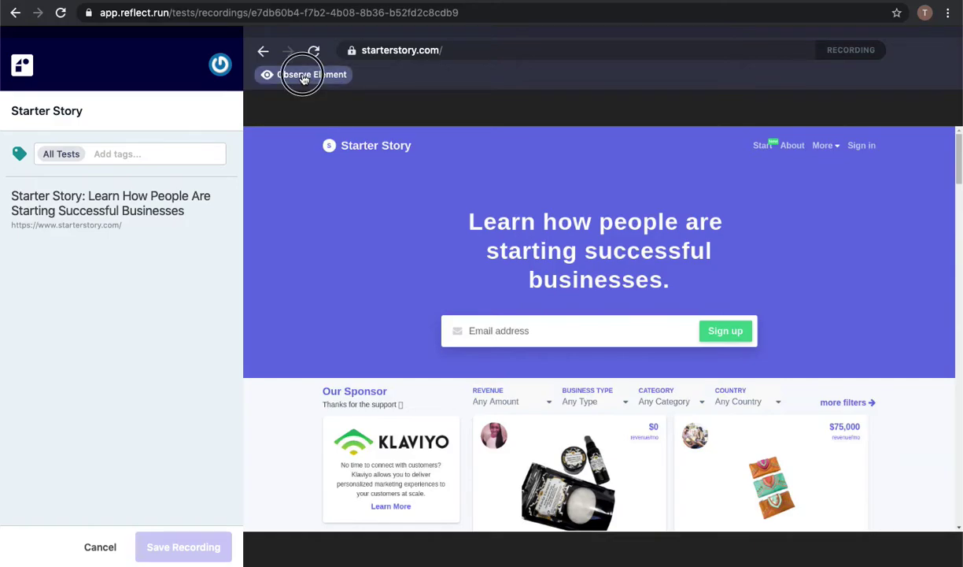
left_click_drag(845, 140, 886, 155)
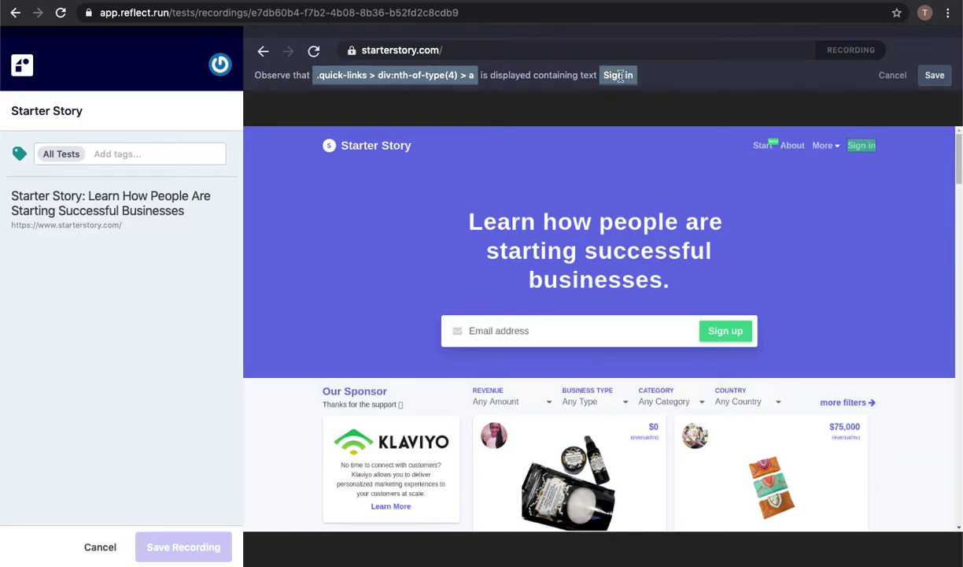
left_click(936, 76)
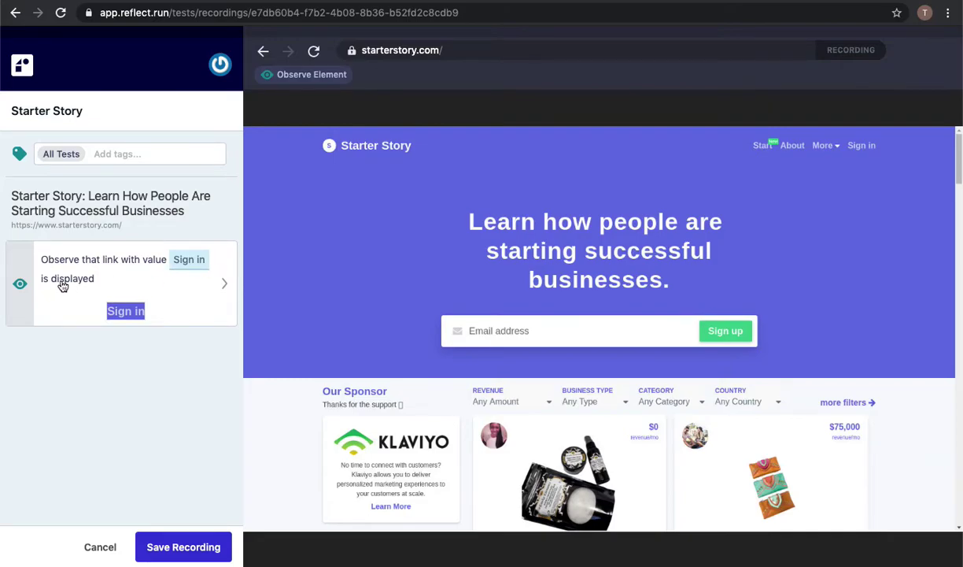
Record opening the sign-in page and signing in with the account email and password.
left_click(860, 147)
left_click(531, 331)
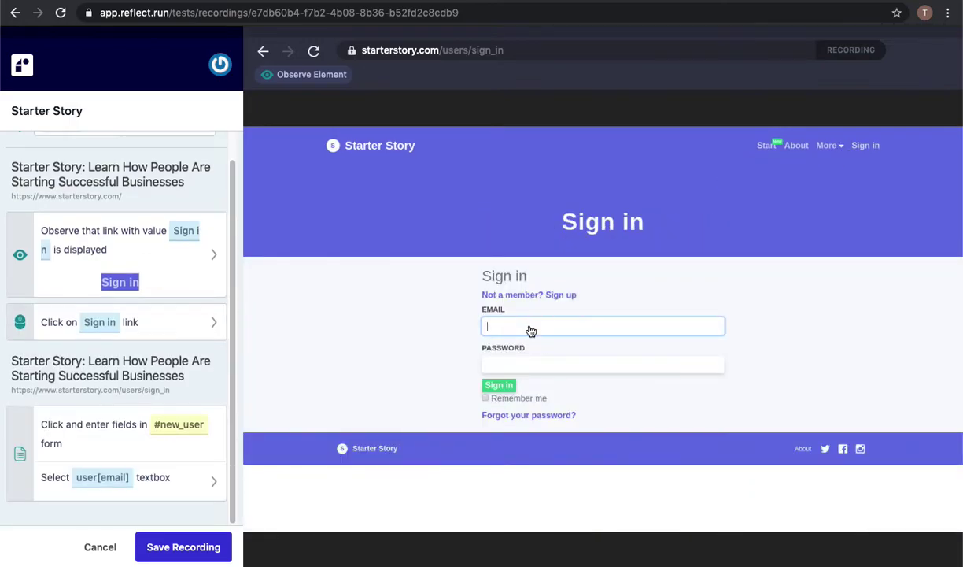
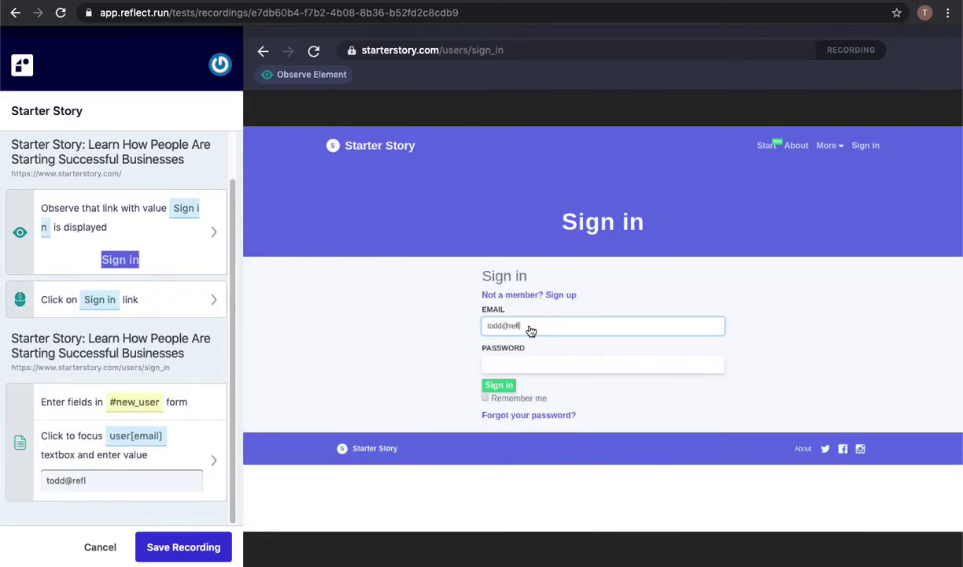
key("Tab")
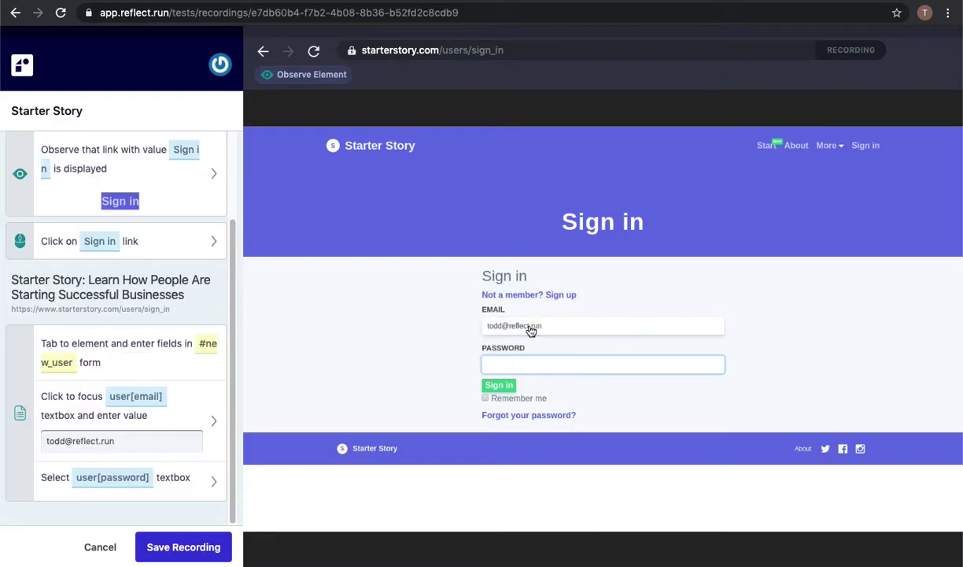
type("password12345678")
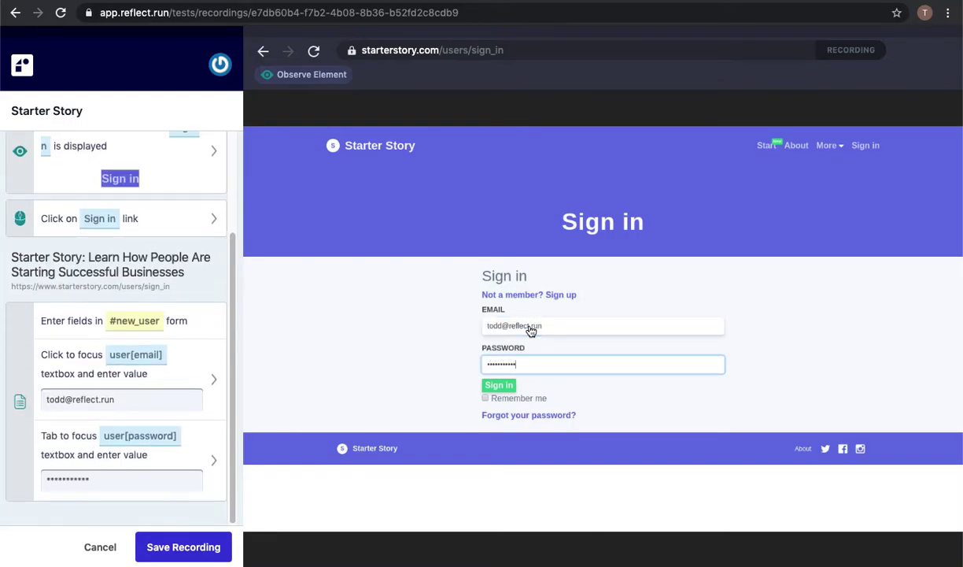
left_click(498, 385)
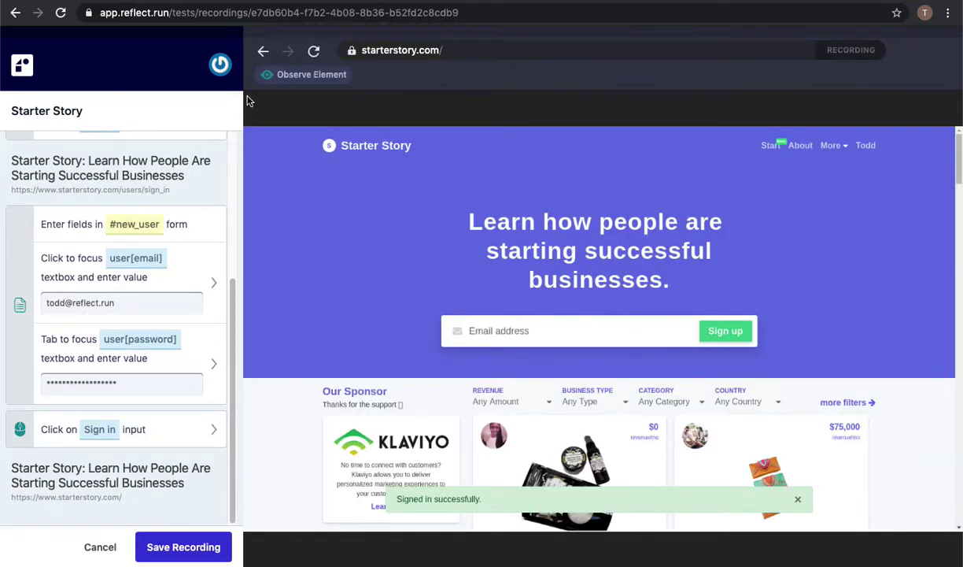
Add a visual check that the signed-in user's name link is displayed.
left_click(274, 73)
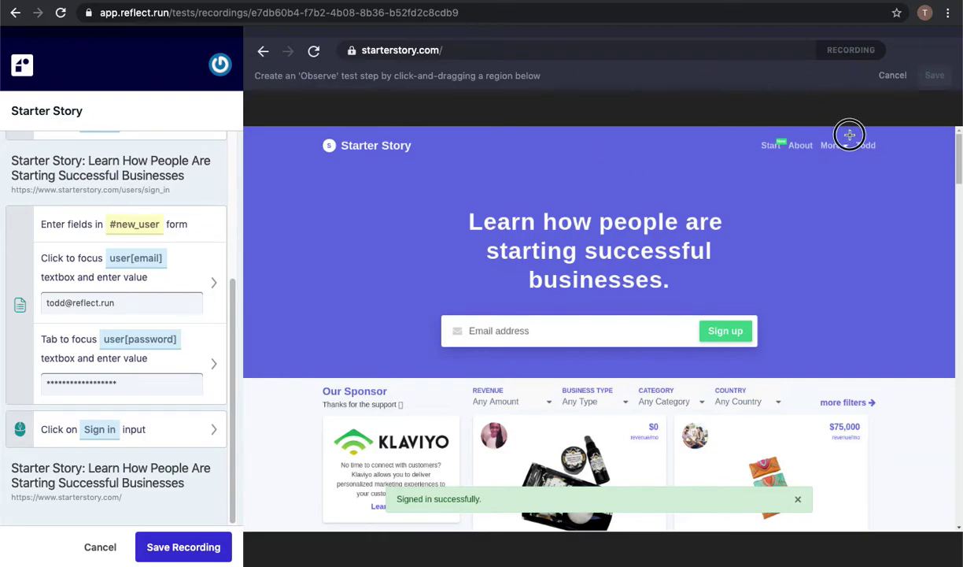
left_click_drag(849, 133, 875, 152)
left_click(935, 77)
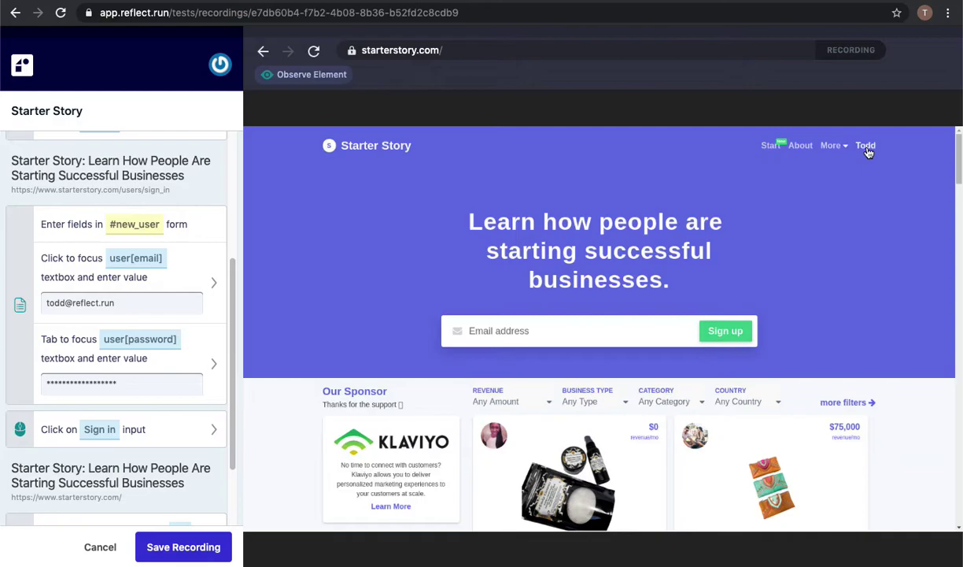
Open the user's profile, check its full-name heading, and open the profile edit form.
left_click(866, 147)
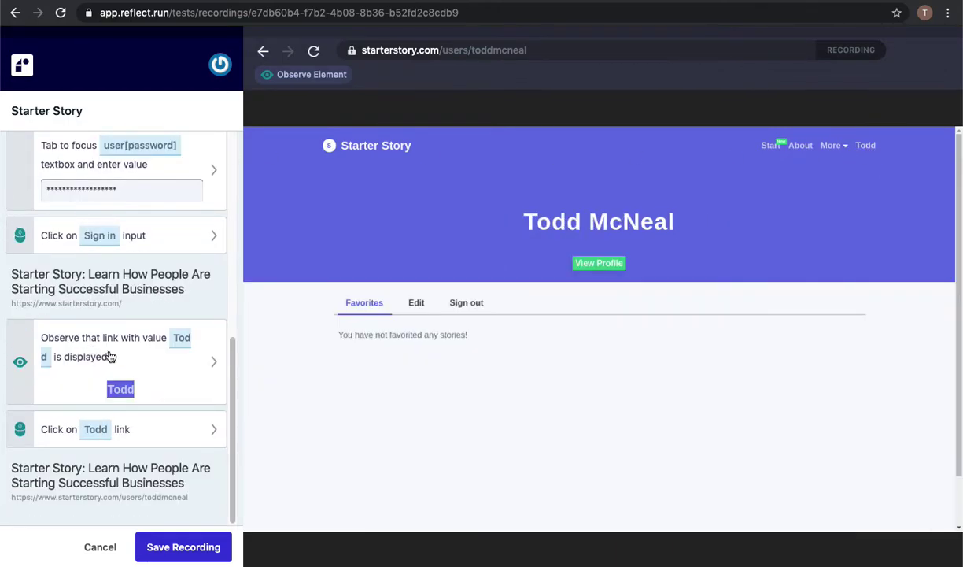
left_click(311, 74)
left_click_drag(501, 189, 675, 227)
left_click(941, 80)
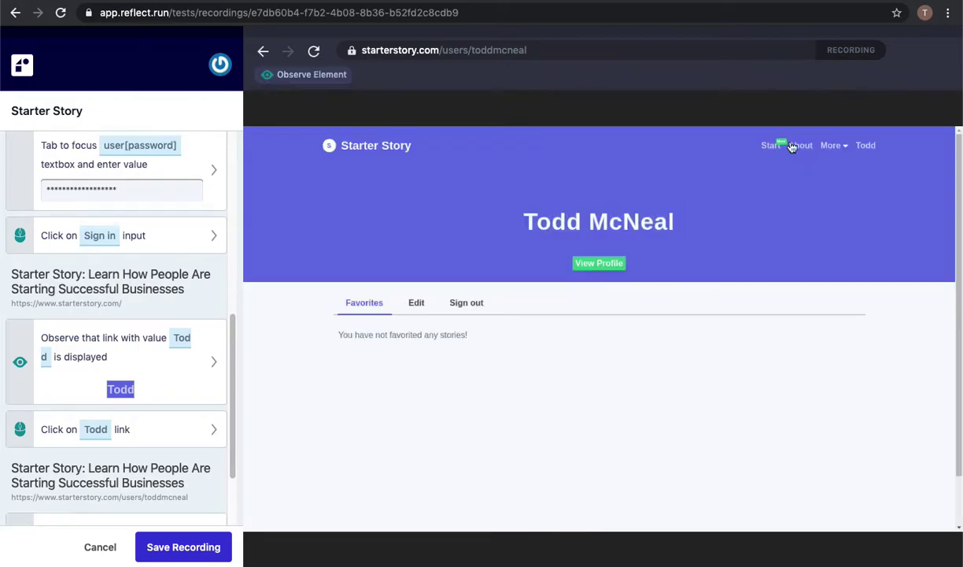
left_click(413, 306)
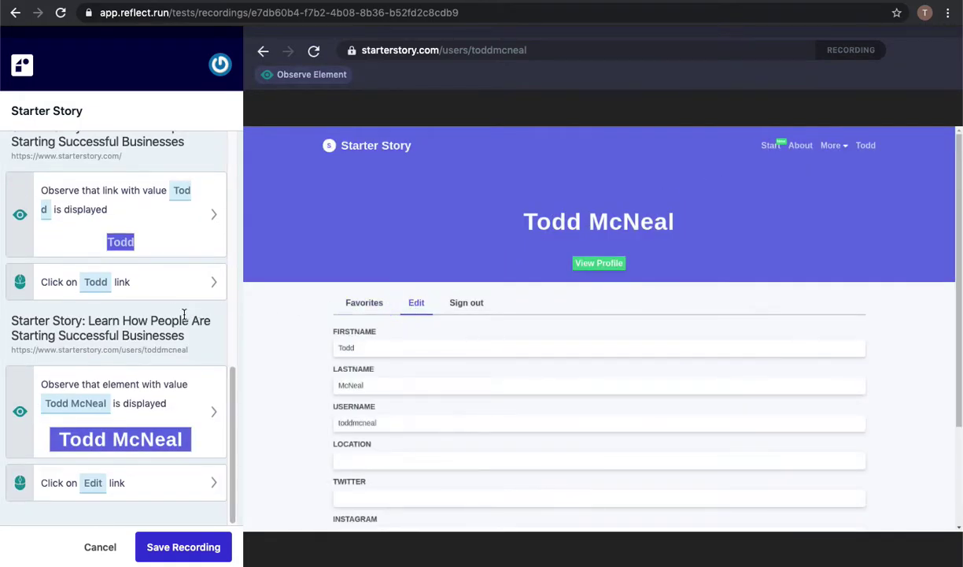
scroll(314, 363, "down", 3)
scroll(314, 363, "down", 1)
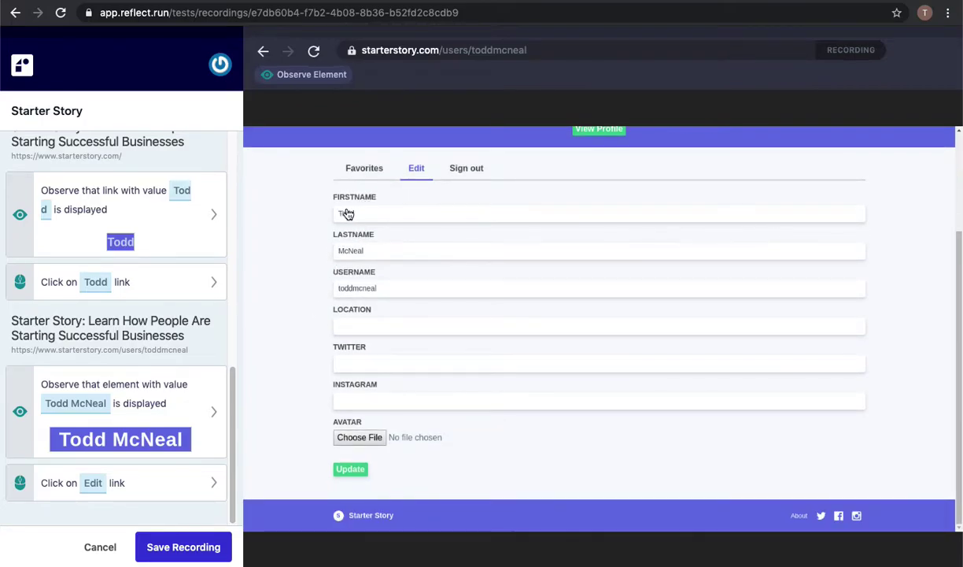
Upload dog.jpg as the profile avatar and save the profile.
left_click(359, 437)
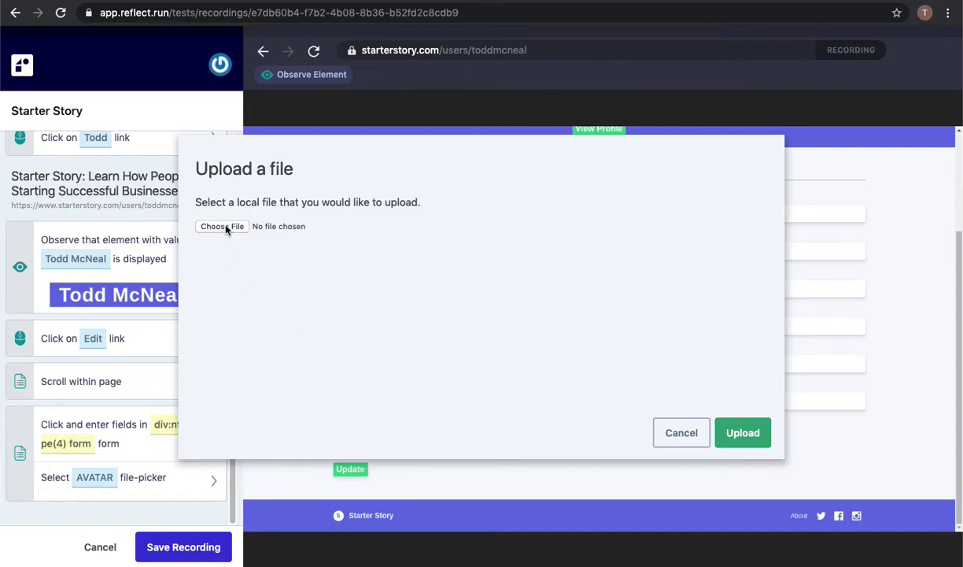
left_click(224, 226)
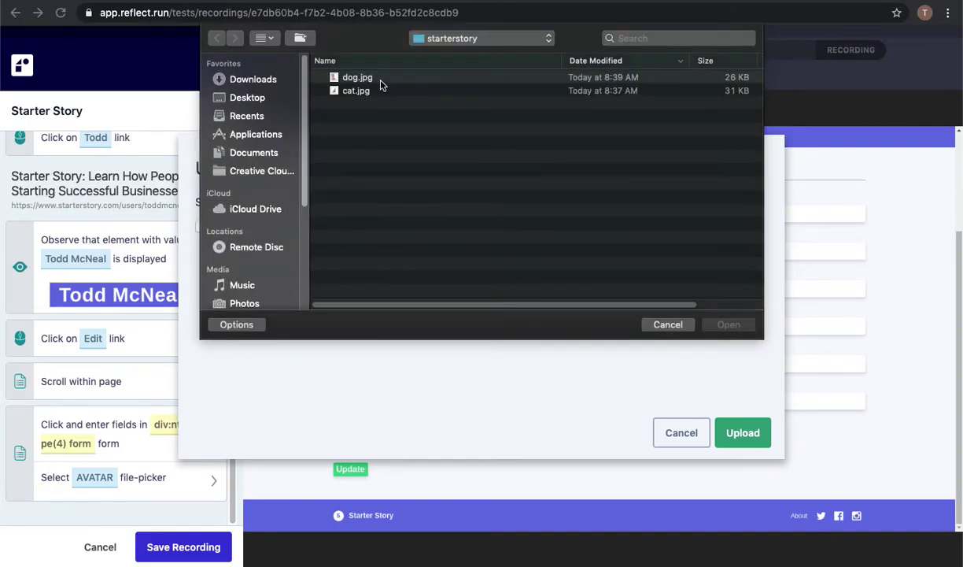
left_click(381, 83)
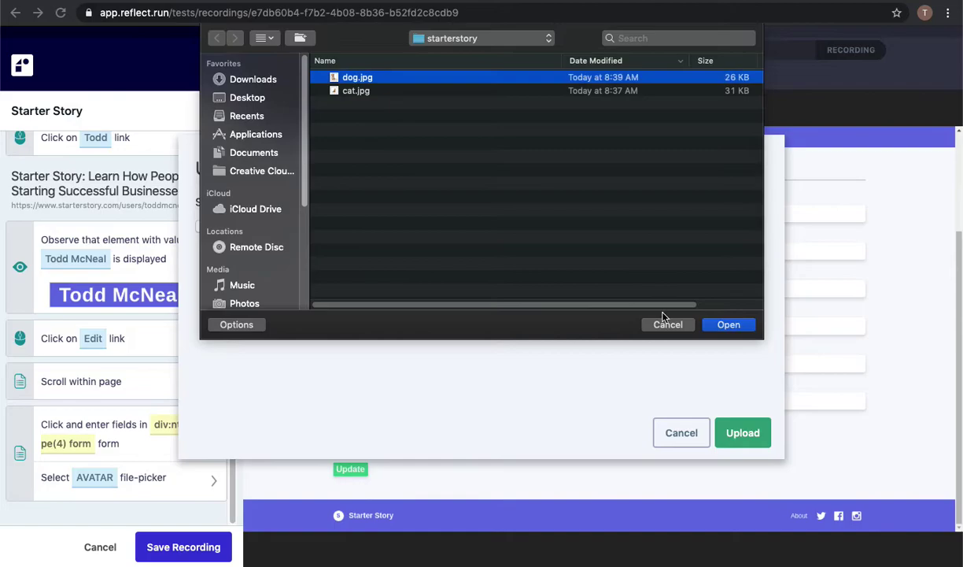
left_click(729, 324)
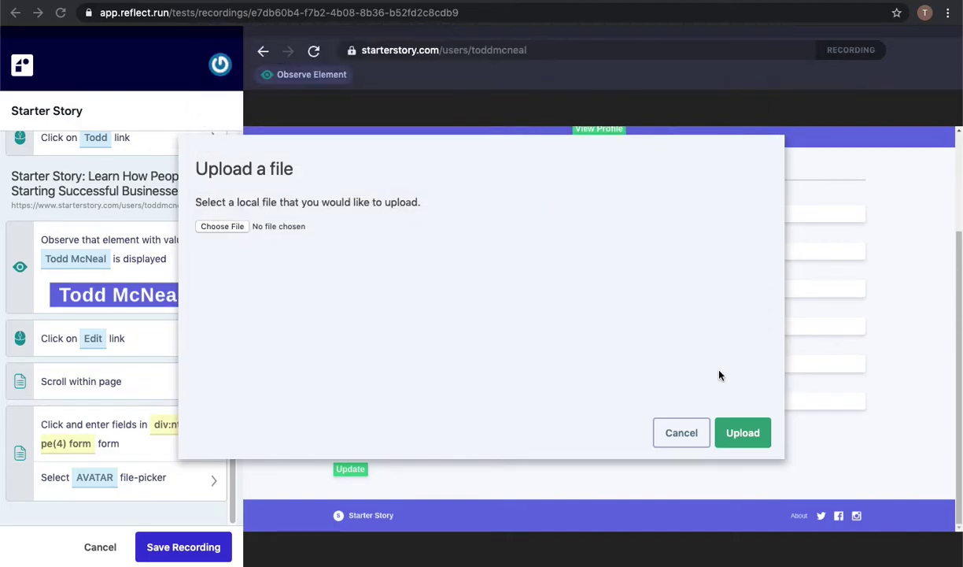
left_click(747, 439)
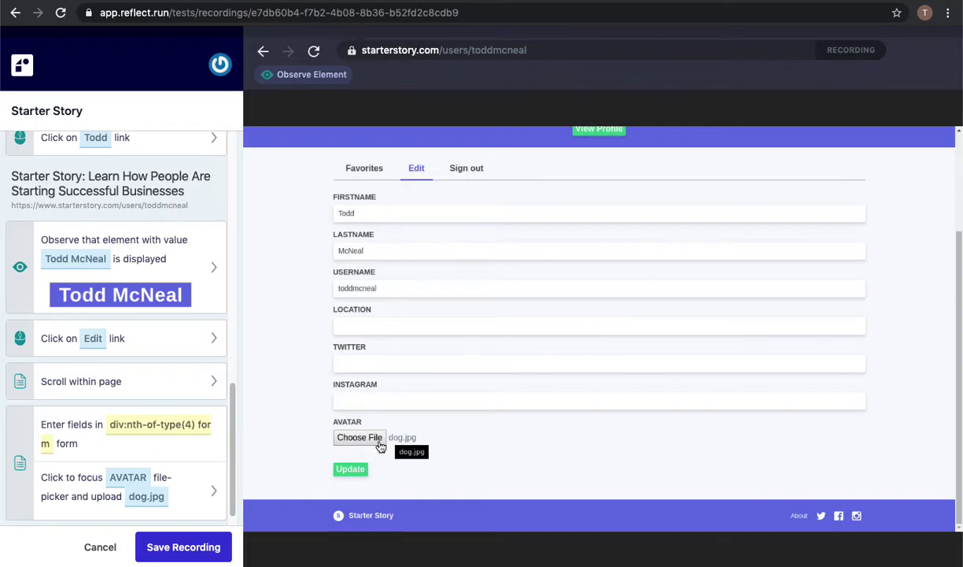
left_click(345, 469)
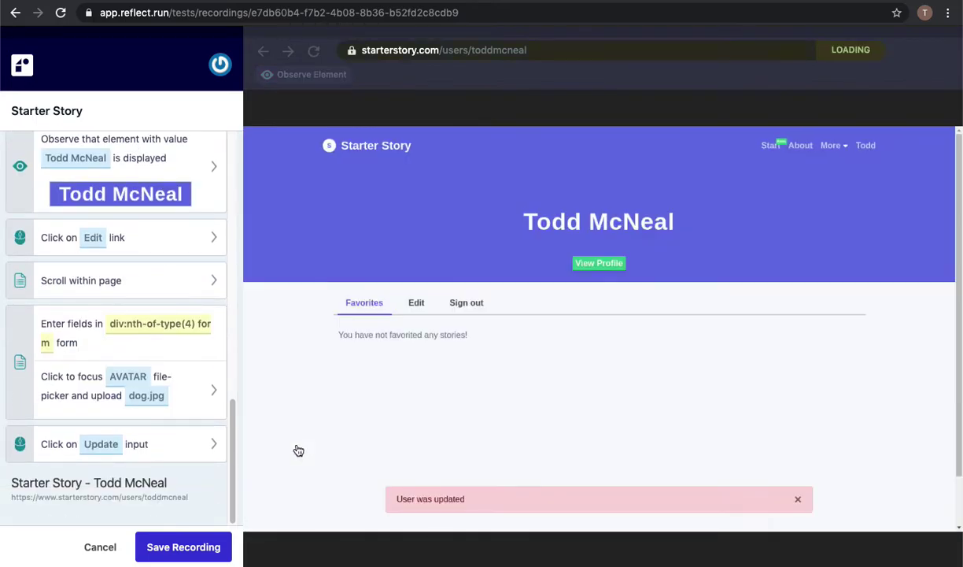
View the public profile and add a visual check of its dog-avatar profile card.
left_click(603, 265)
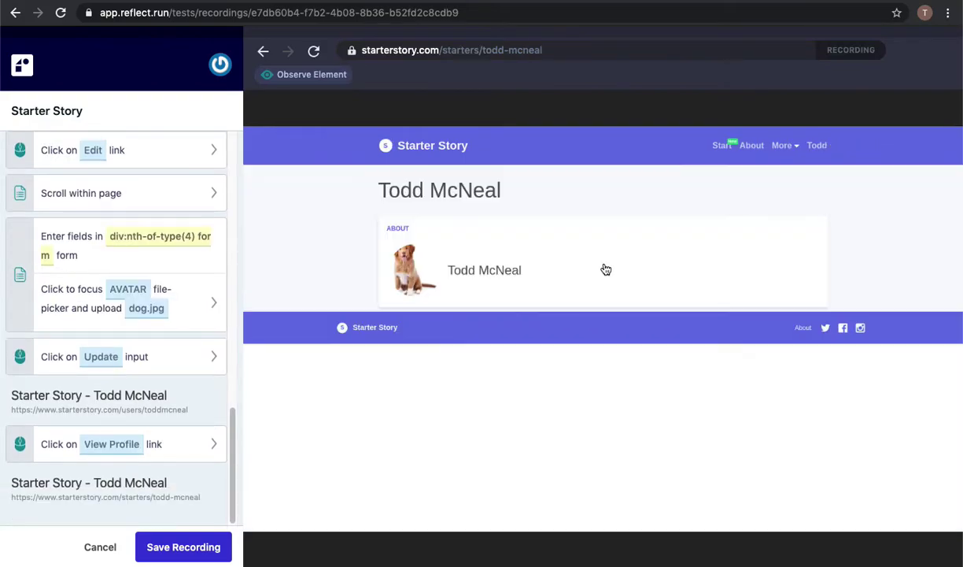
left_click(305, 74)
left_click_drag(360, 206, 830, 330)
left_click(935, 76)
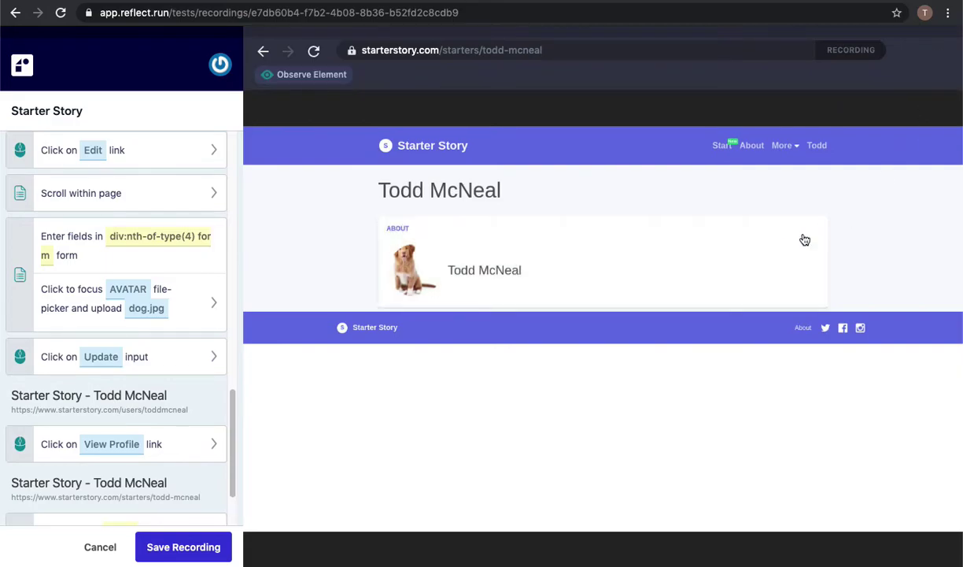
Go back to the user profile and reopen the edit form at the Avatar field.
left_click(263, 50)
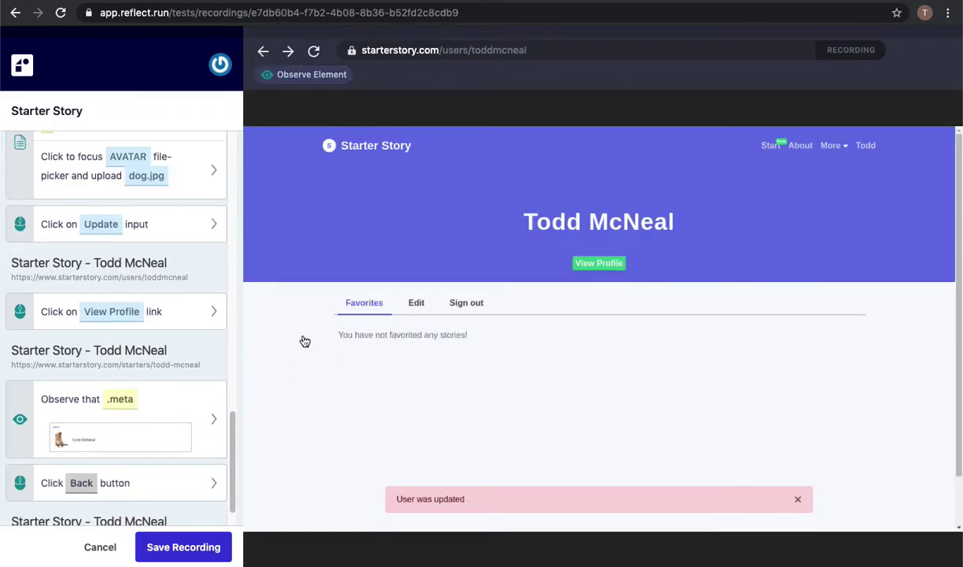
left_click(417, 302)
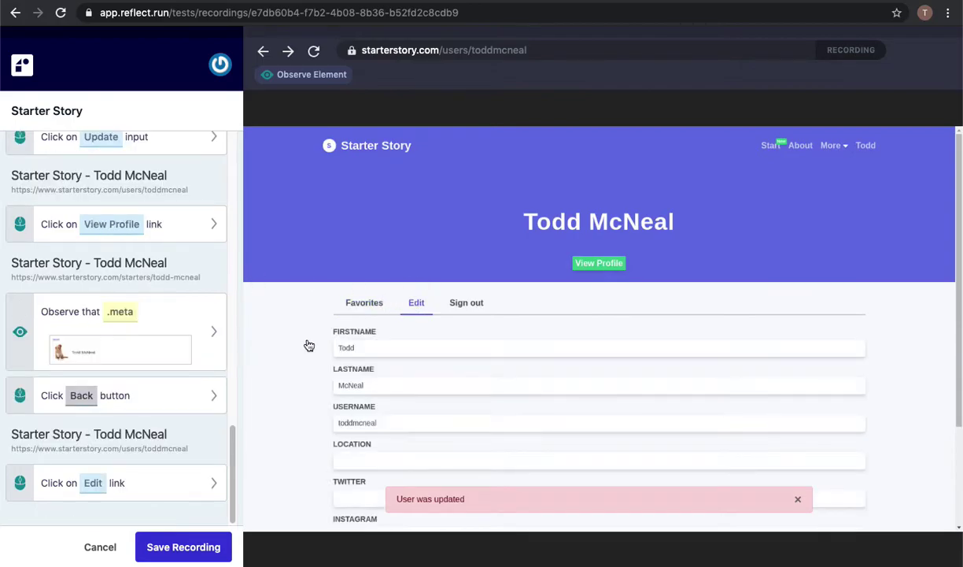
scroll(308, 344, "down", 3)
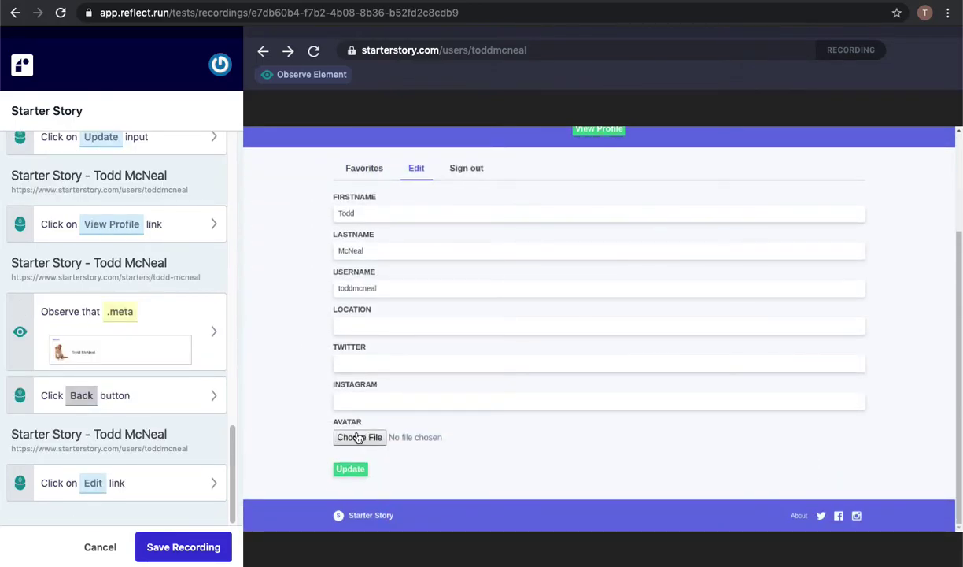
Upload cat.jpg as the new avatar and save the profile.
left_click(347, 434)
left_click(222, 227)
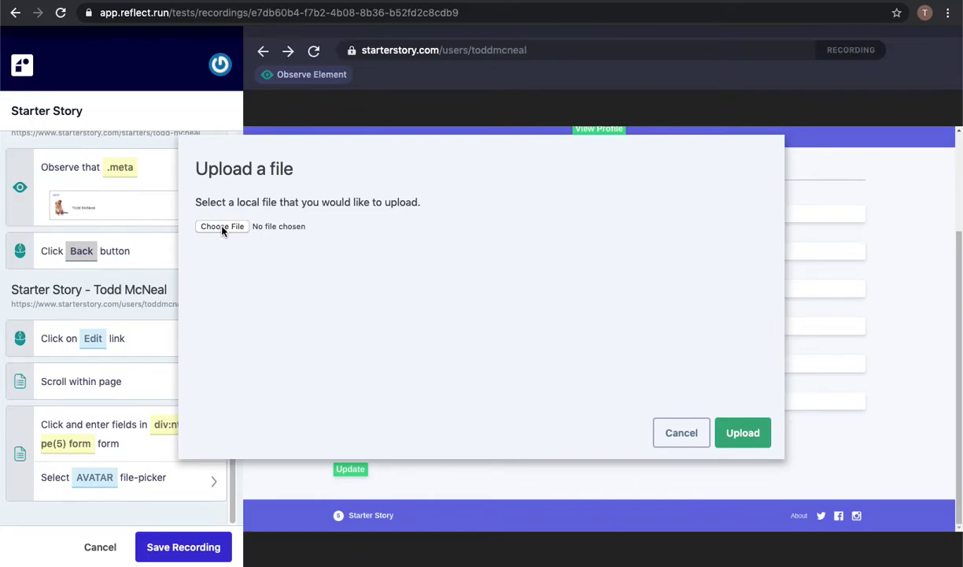
left_click(346, 91)
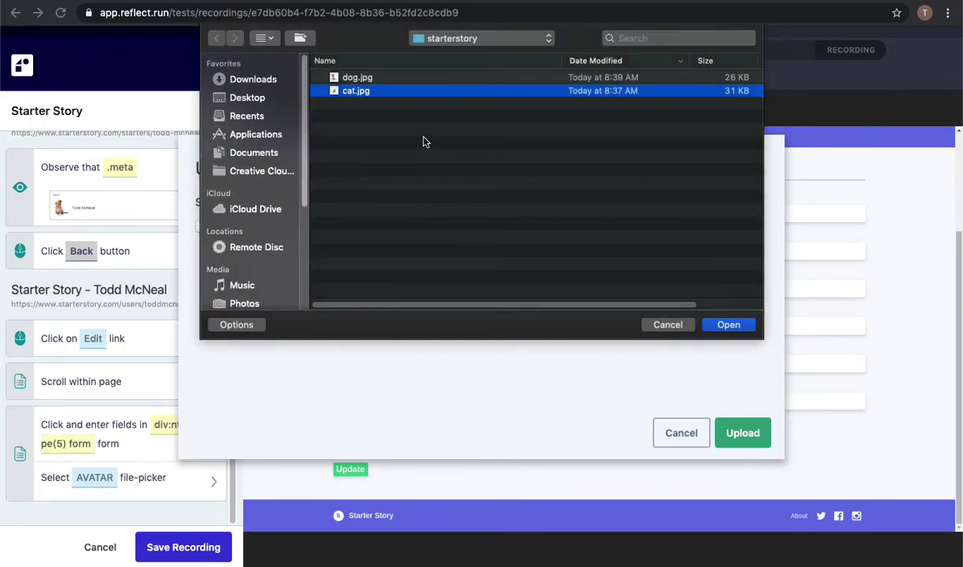
left_click(729, 324)
left_click(744, 434)
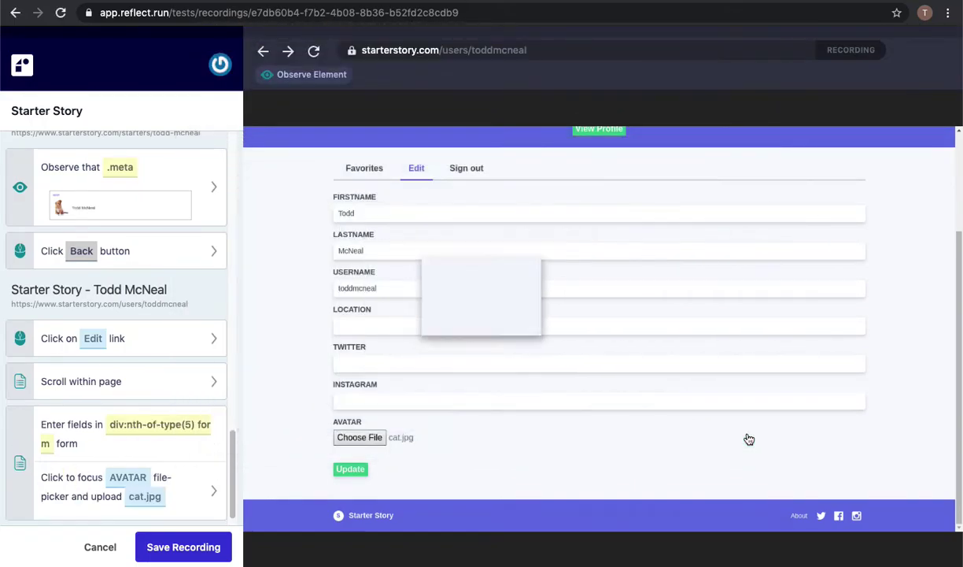
left_click(347, 469)
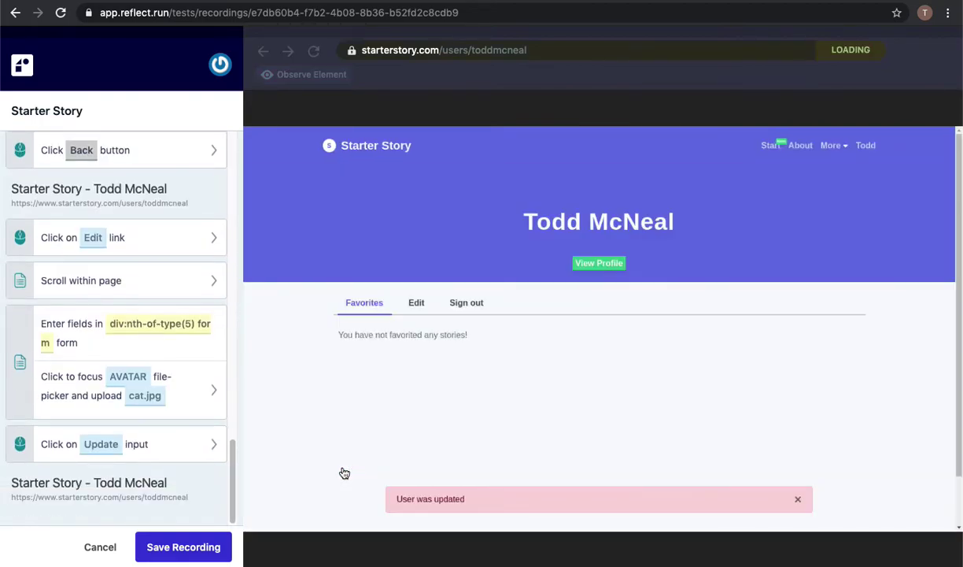
View the public profile and add a visual check of the cat-avatar profile card.
left_click(613, 264)
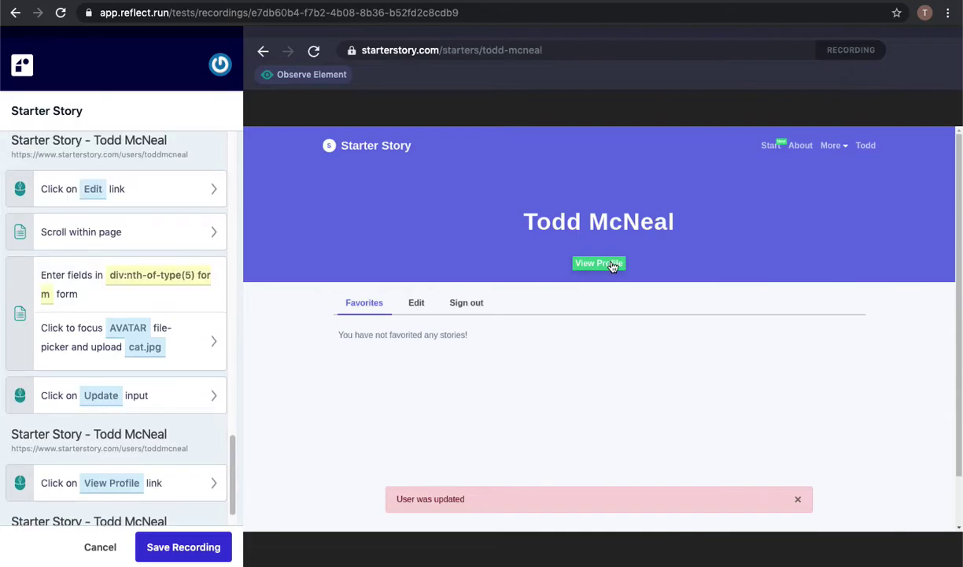
left_click(322, 79)
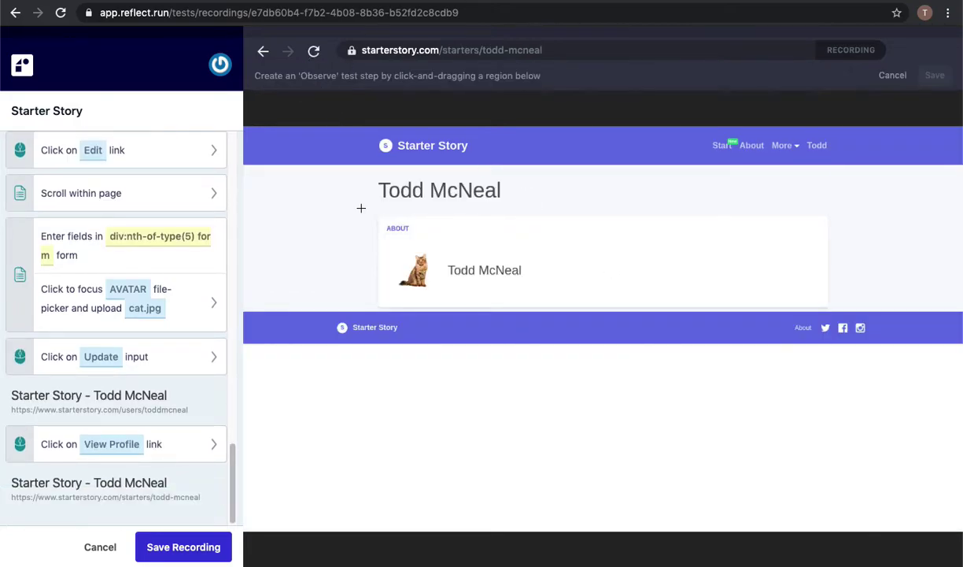
left_click_drag(347, 199, 866, 319)
left_click(931, 75)
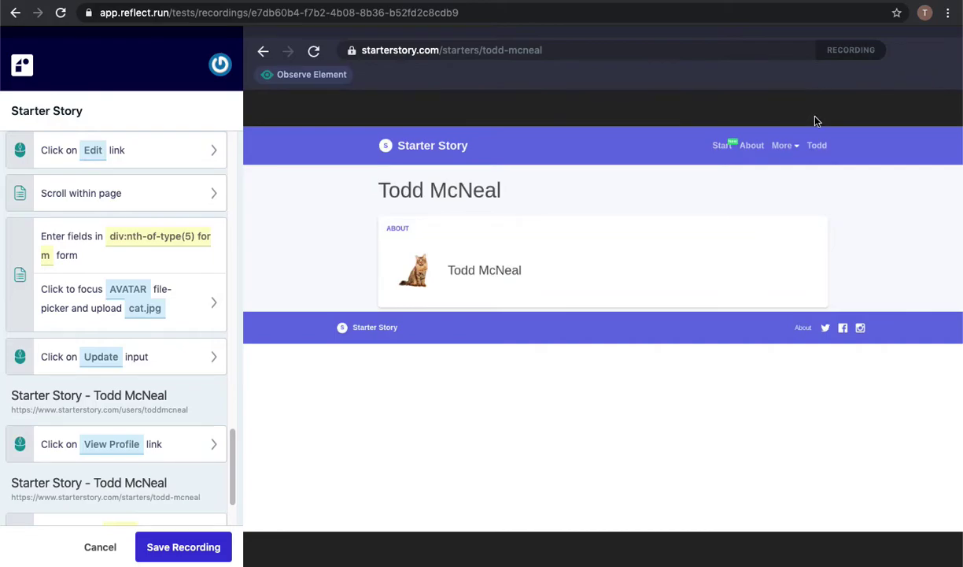
Sign out, check the Sign in link is displayed, and save the recording as Starter Story.
left_click(816, 144)
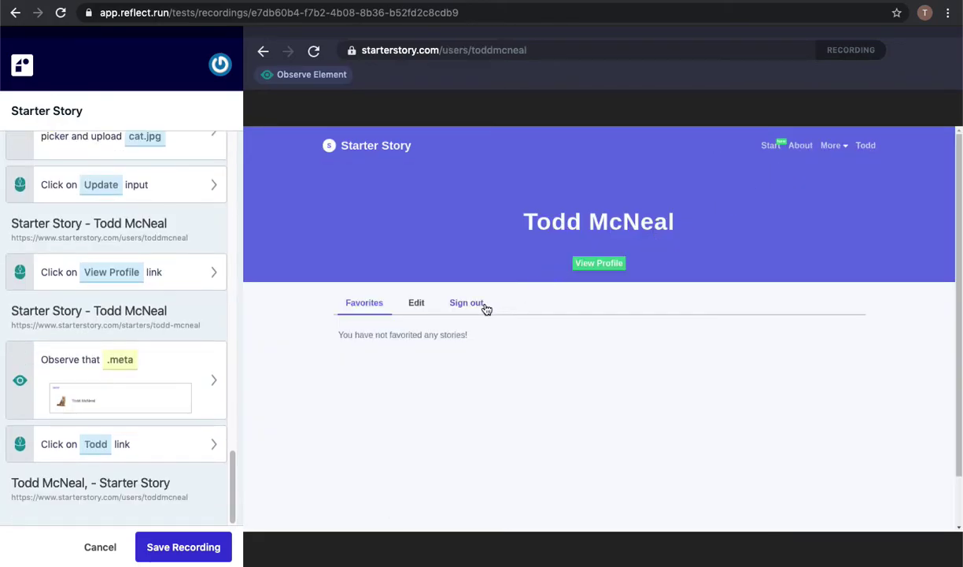
left_click(472, 305)
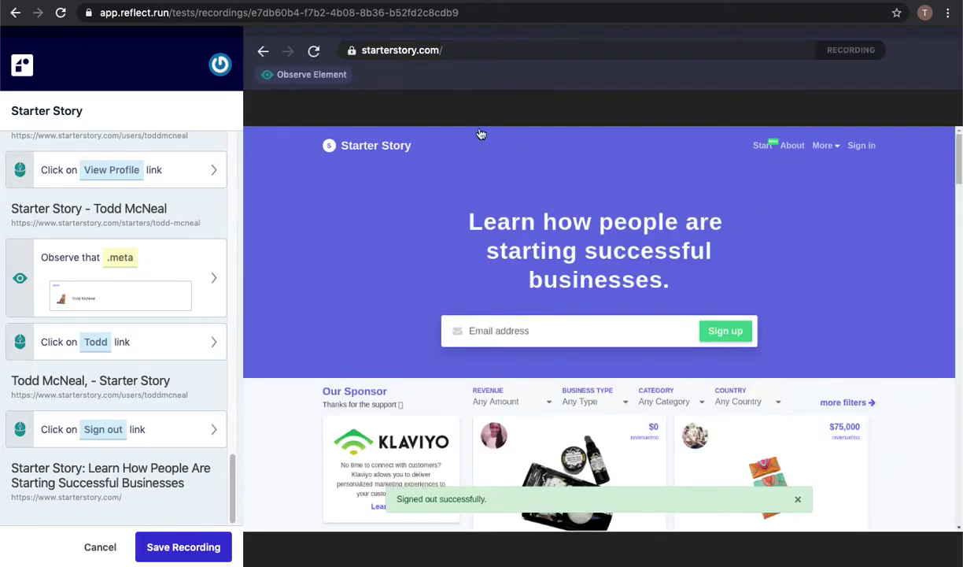
left_click(307, 74)
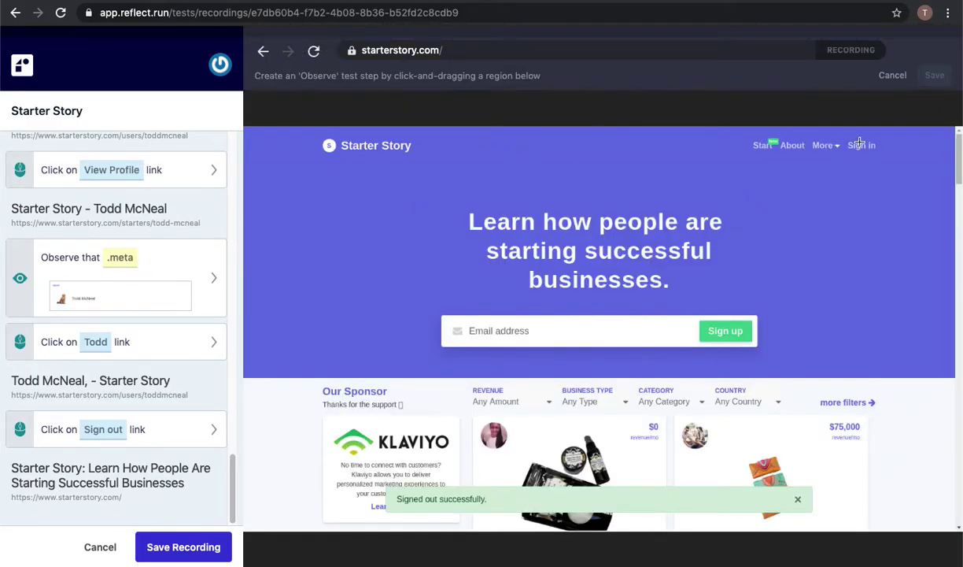
left_click_drag(844, 136, 882, 159)
left_click(934, 75)
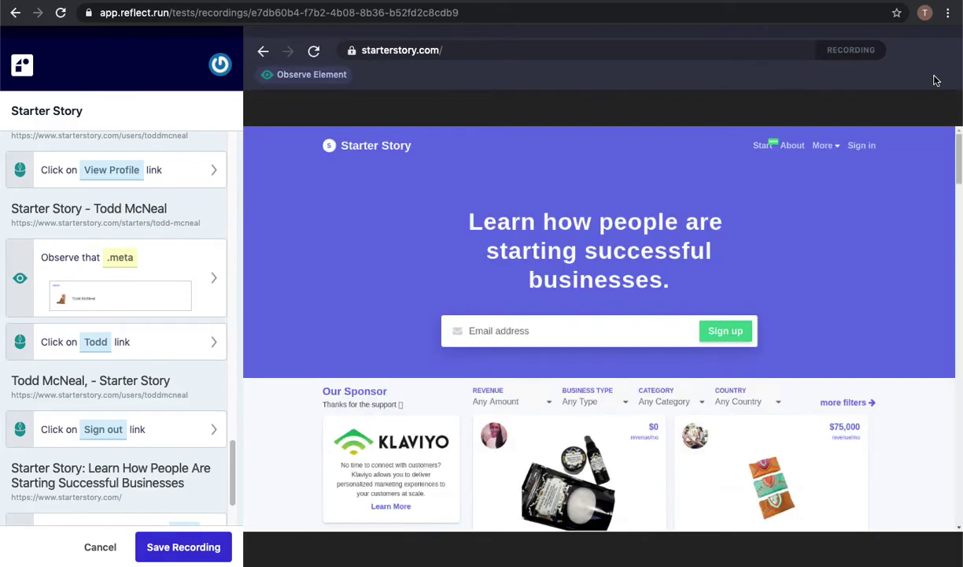
left_click(189, 547)
left_click(755, 421)
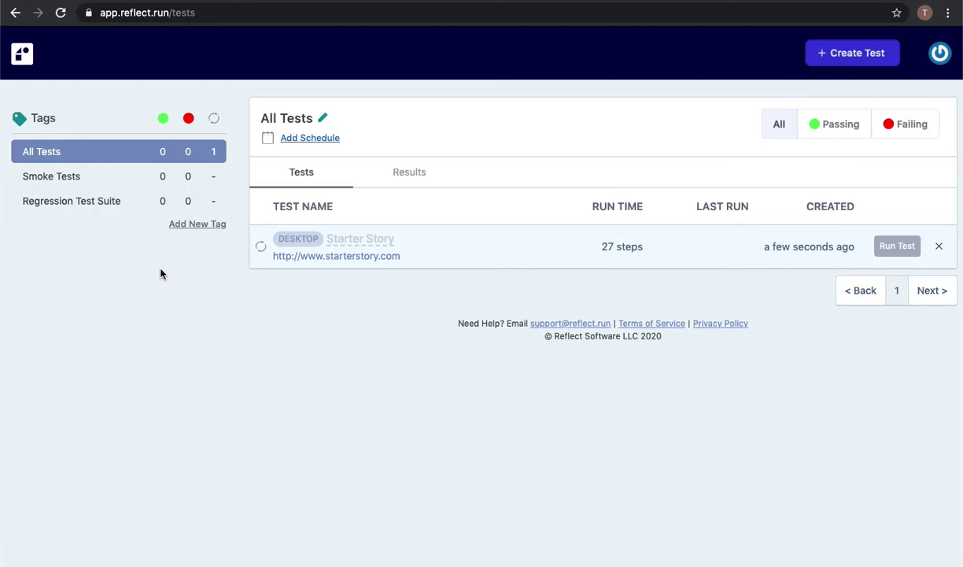
Add a schedule for All Tests, trying hourly, daily 9 AM, weekly Monday/Thursday, and monthly 1st/15th options.
left_click(311, 138)
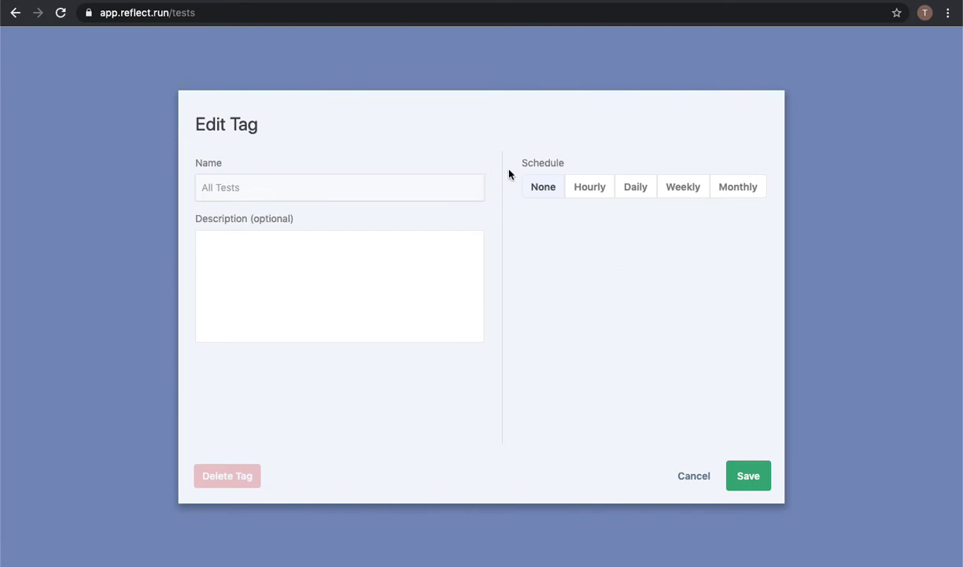
left_click(588, 189)
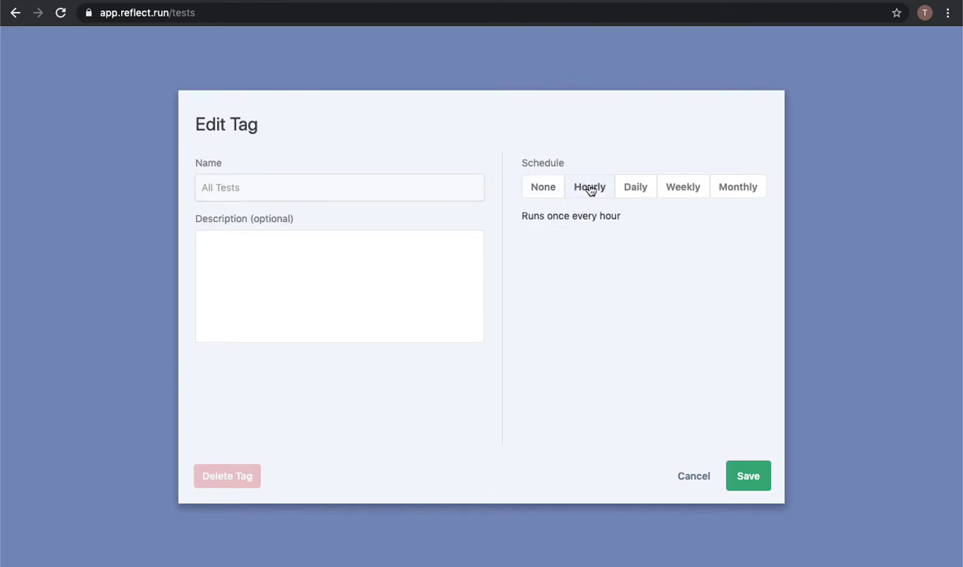
left_click(635, 192)
left_click(563, 224)
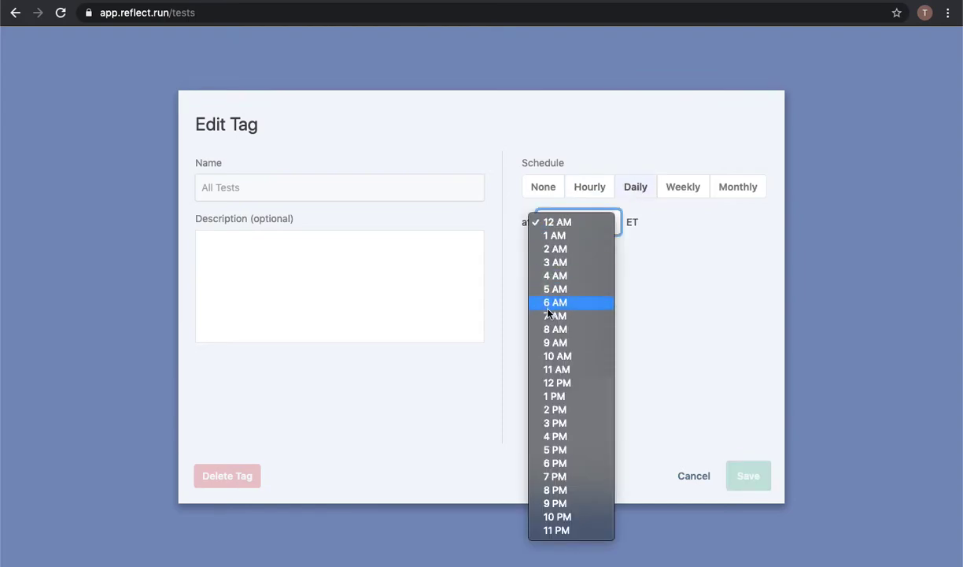
left_click(554, 339)
left_click(685, 187)
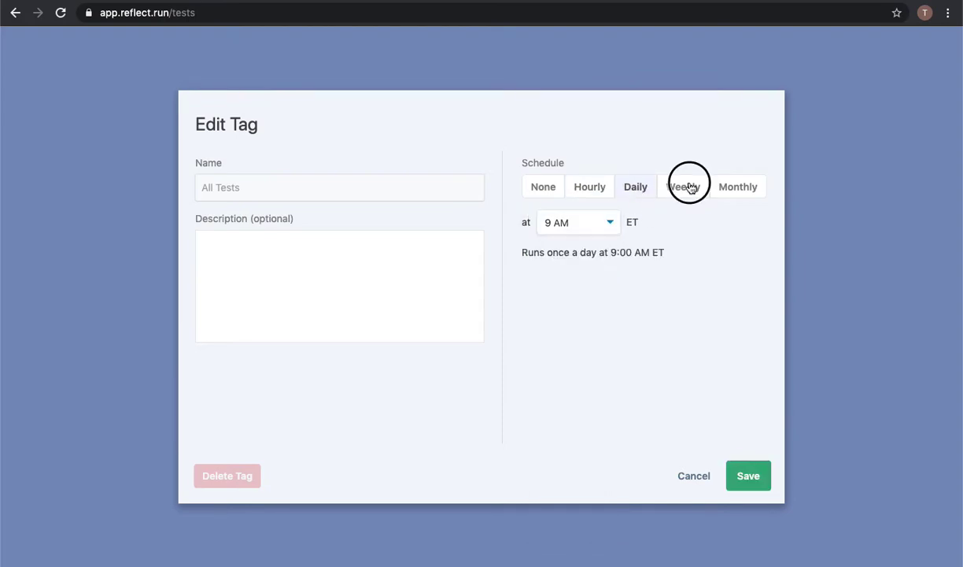
left_click(535, 226)
left_click(630, 226)
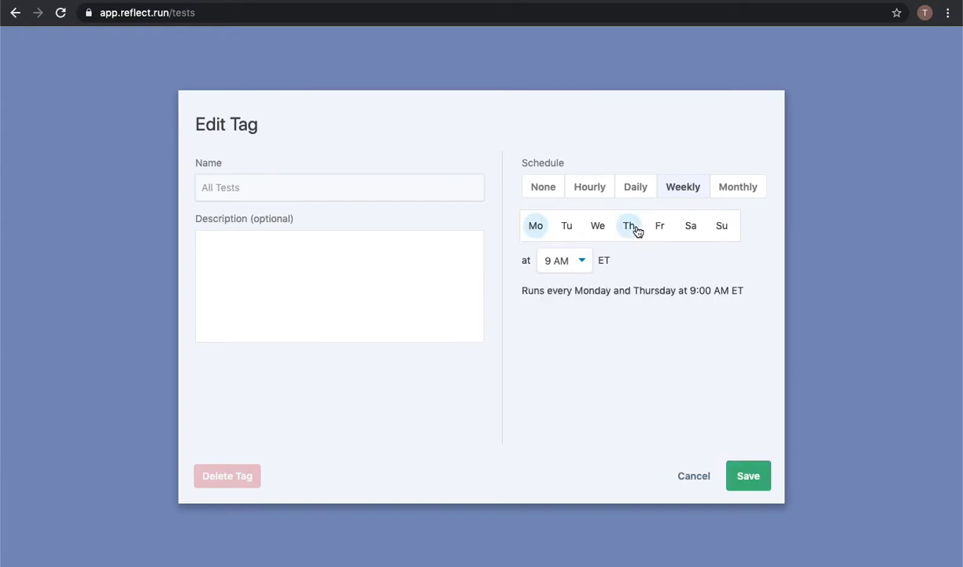
left_click(739, 187)
left_click(536, 226)
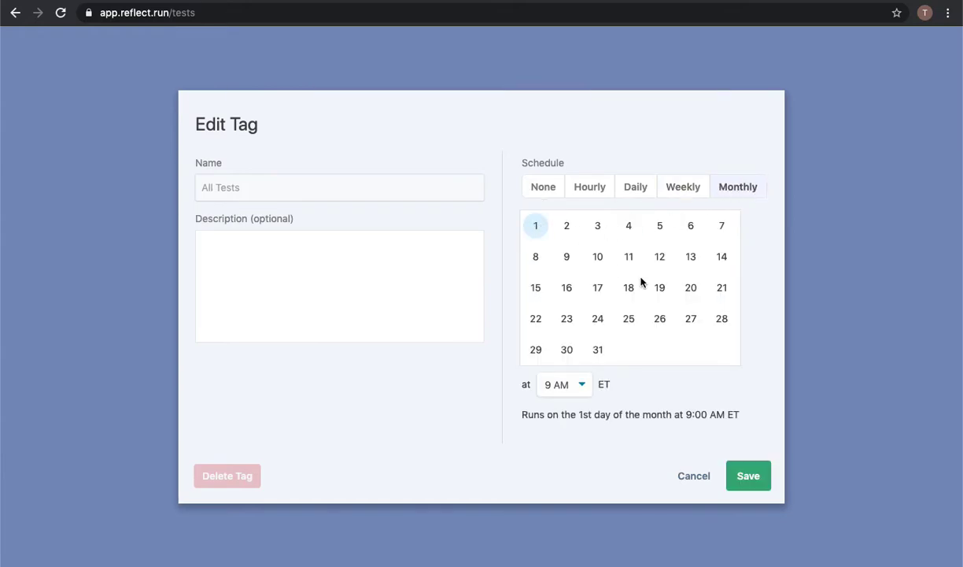
left_click(536, 286)
Set the schedule to run daily at 12:00 PM ET and save it.
left_click(634, 195)
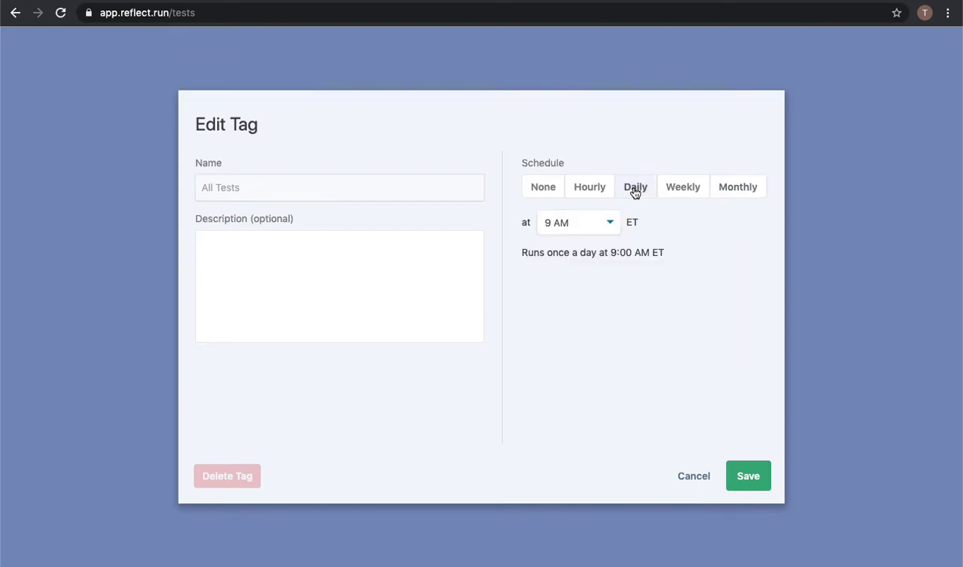
left_click(569, 228)
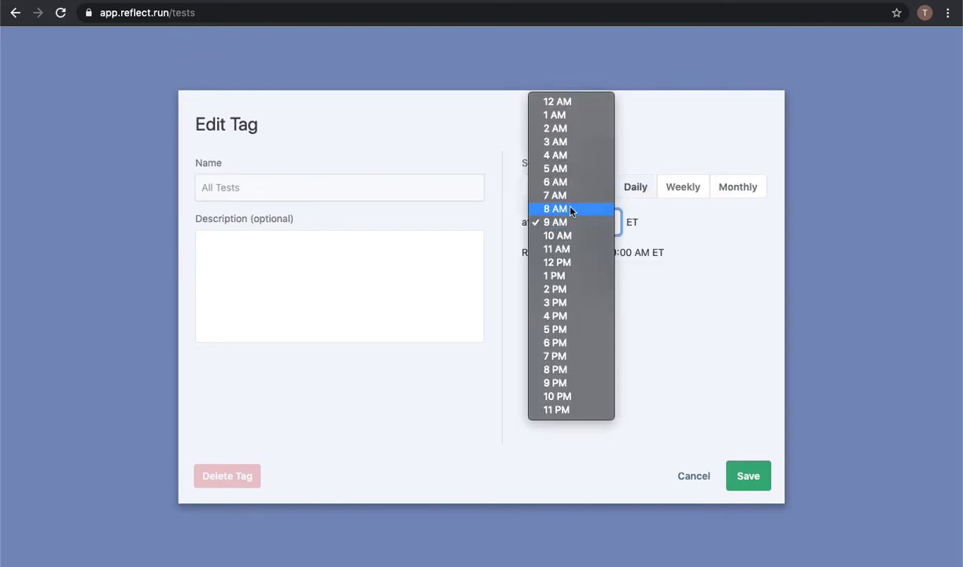
left_click(560, 262)
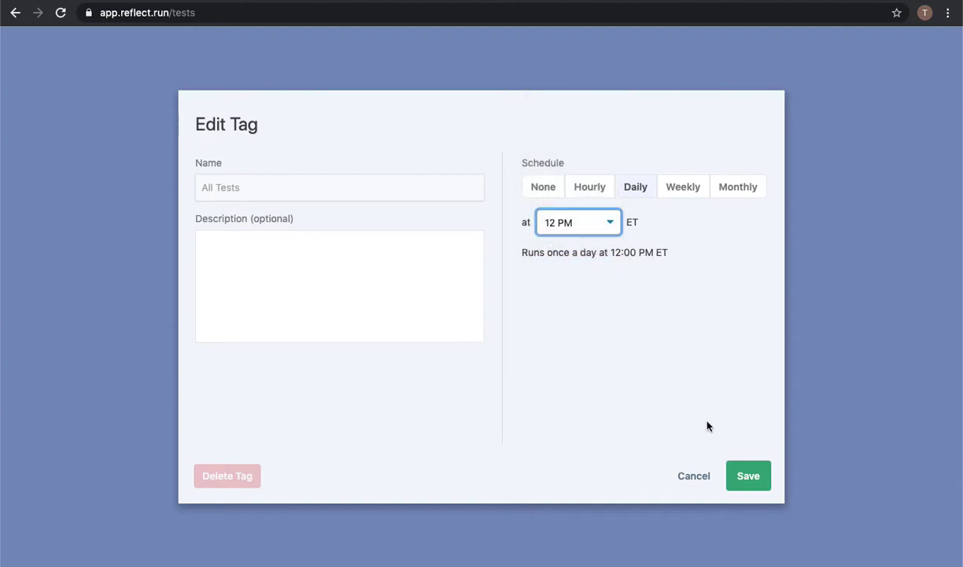
left_click(750, 476)
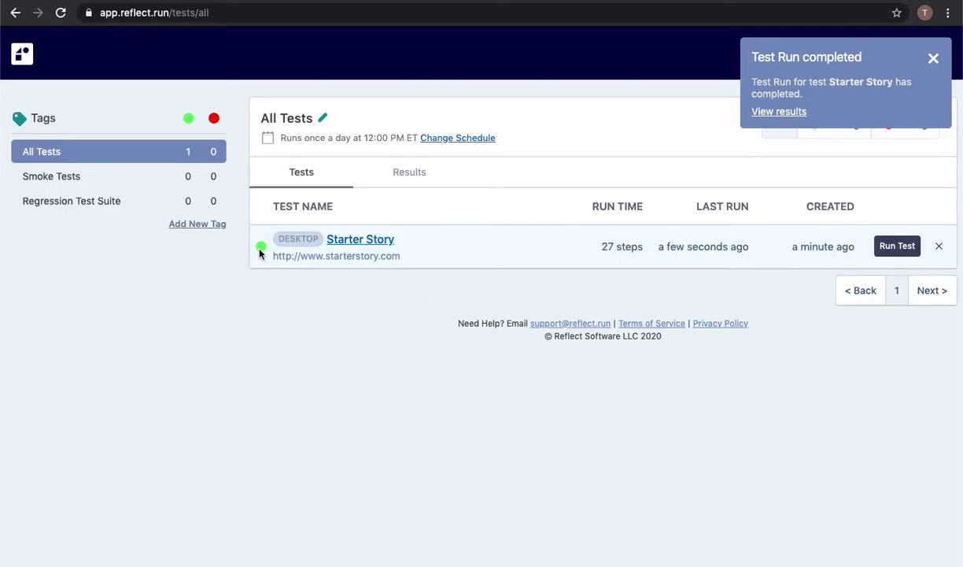
Open the Starter Story test's latest run results.
left_click(358, 240)
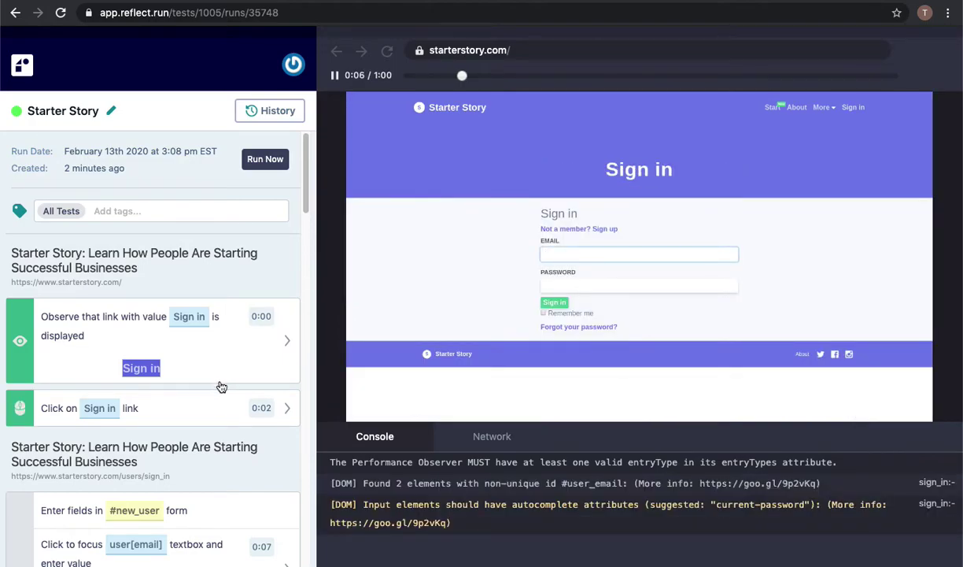
Play the replay past the email and password entry to the sign-in submission at 0:13.
left_click(336, 76)
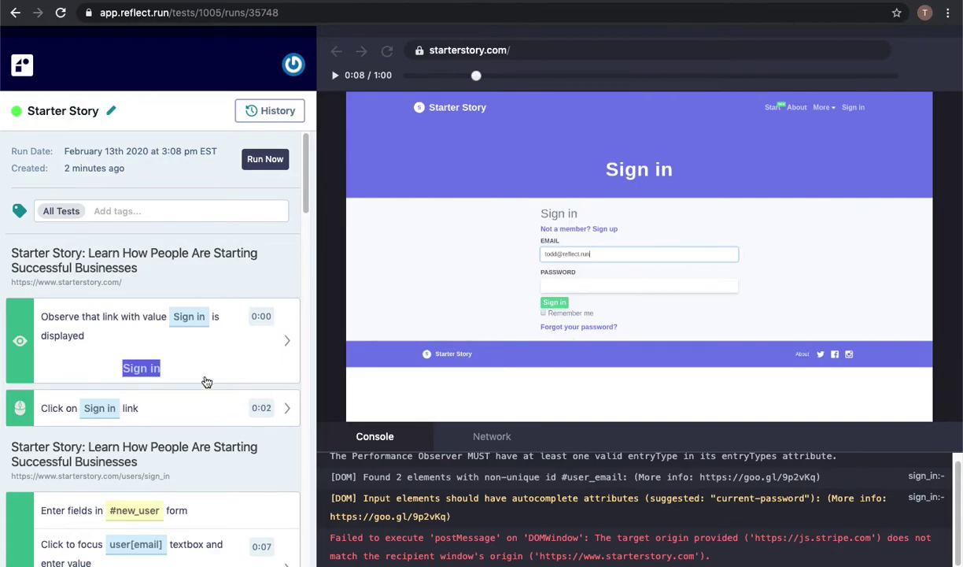
scroll(197, 367, "down", 3)
scroll(217, 367, "down", 5)
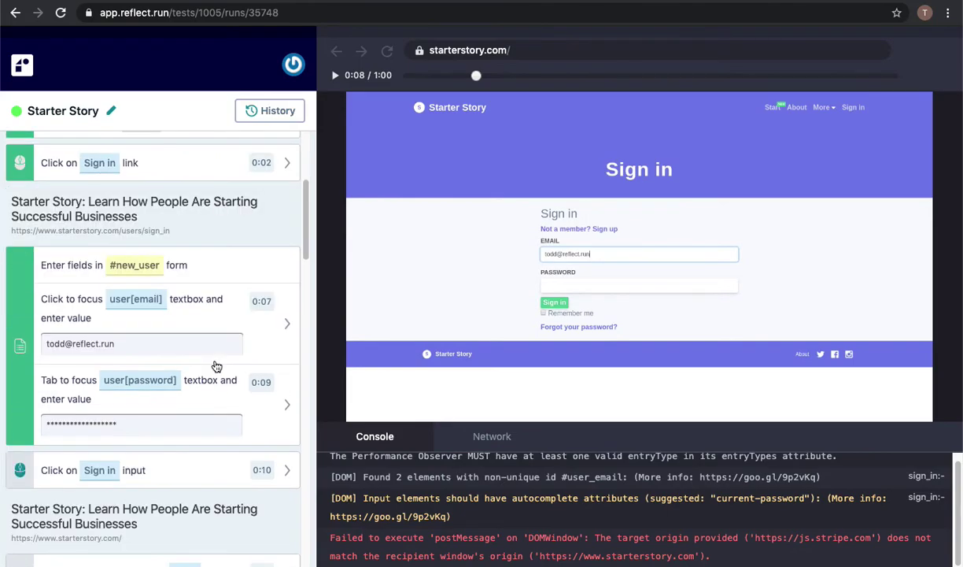
scroll(216, 367, "down", 1)
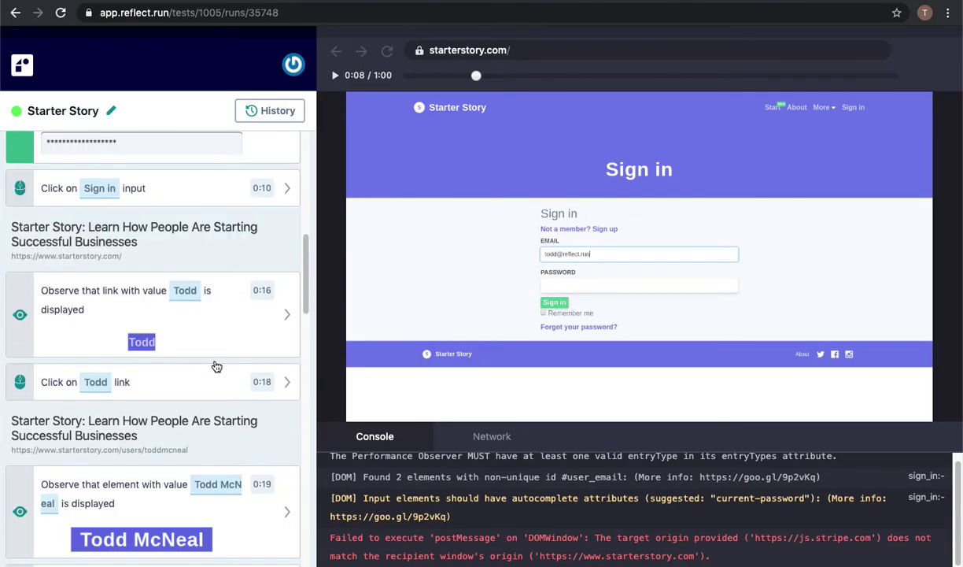
left_click(323, 74)
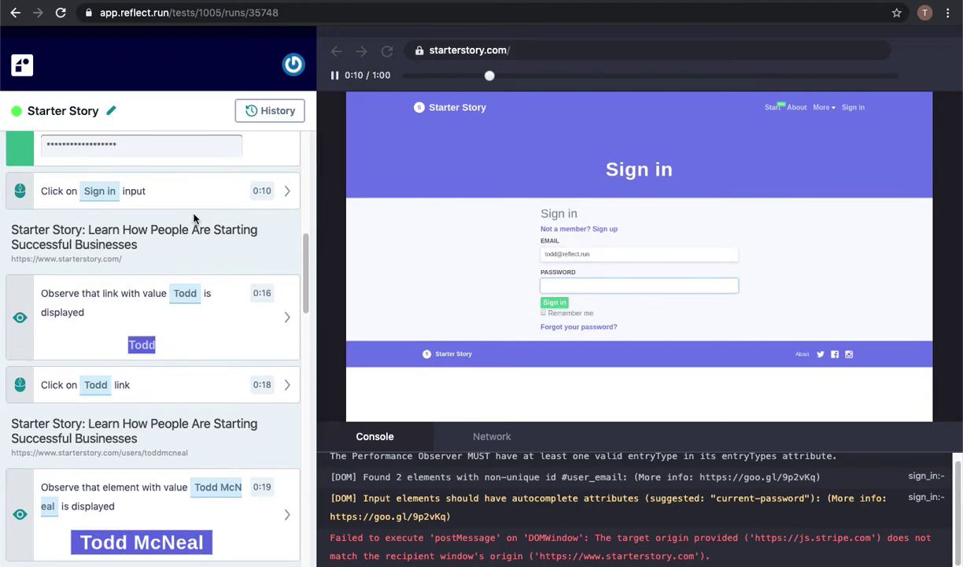
scroll(193, 296, "down", 1)
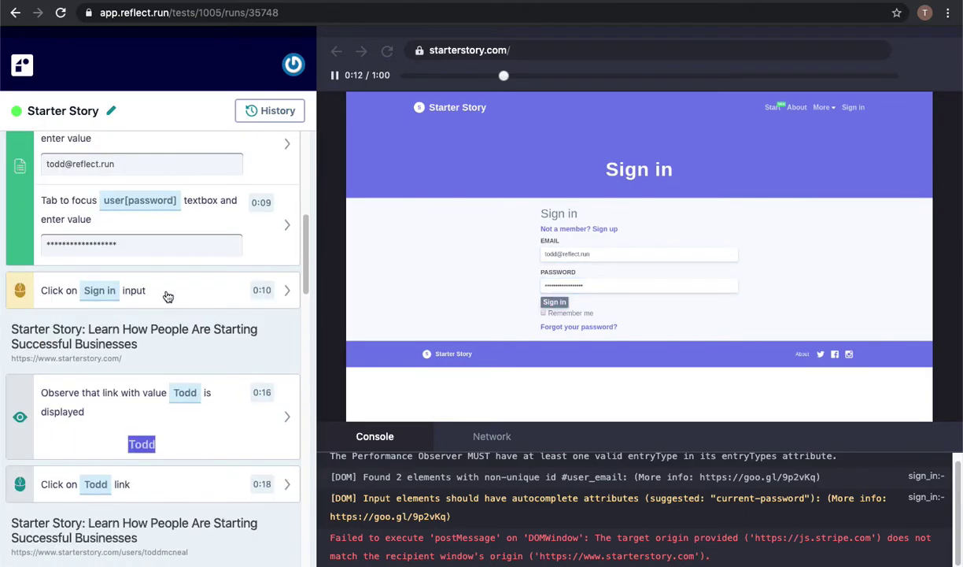
Seek the paused replay to 0:14, just after sign-in on starterstory.com.
left_click(335, 75)
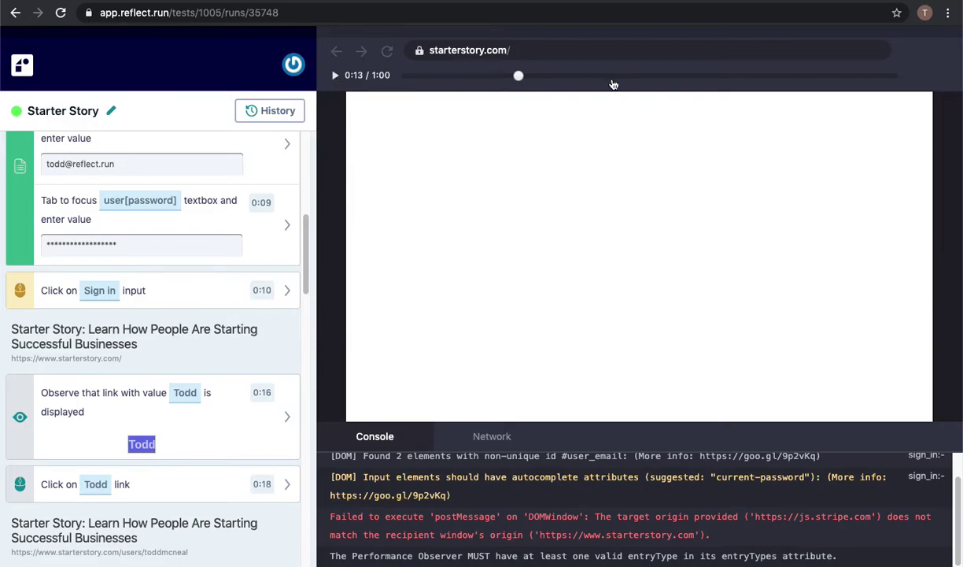
left_click(612, 76)
left_click(767, 76)
left_click(522, 76)
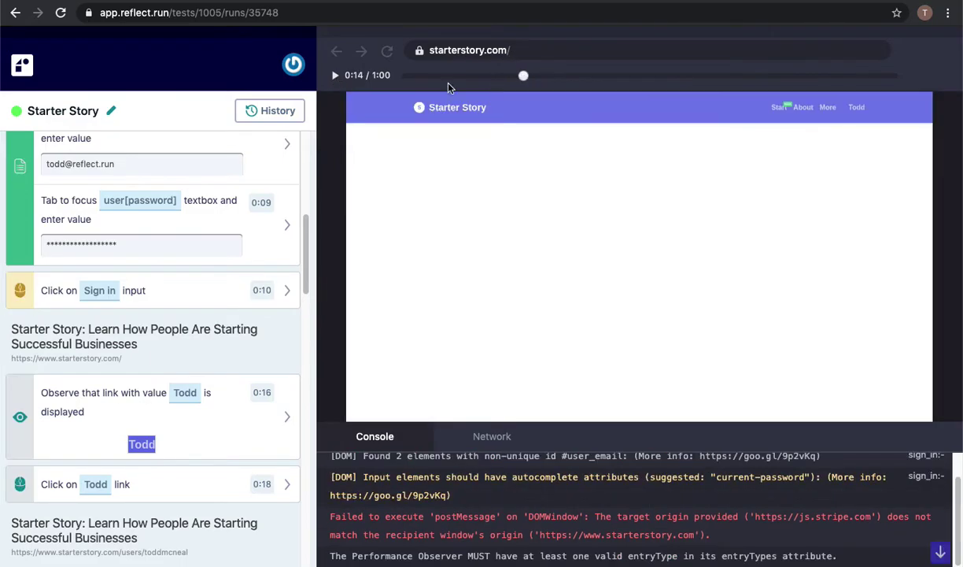
scroll(176, 210, "up", 3)
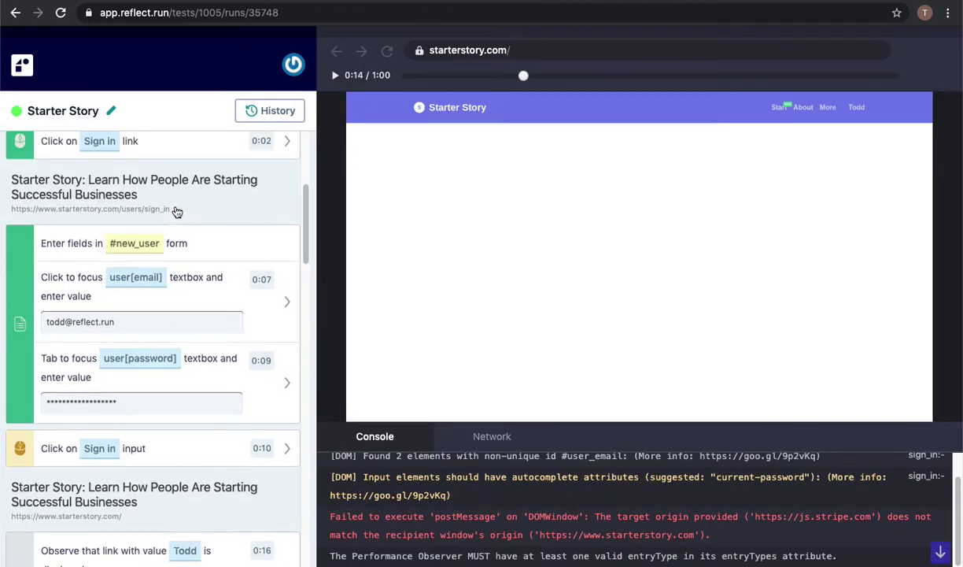
scroll(176, 211, "up", 2)
scroll(177, 211, "down", 5)
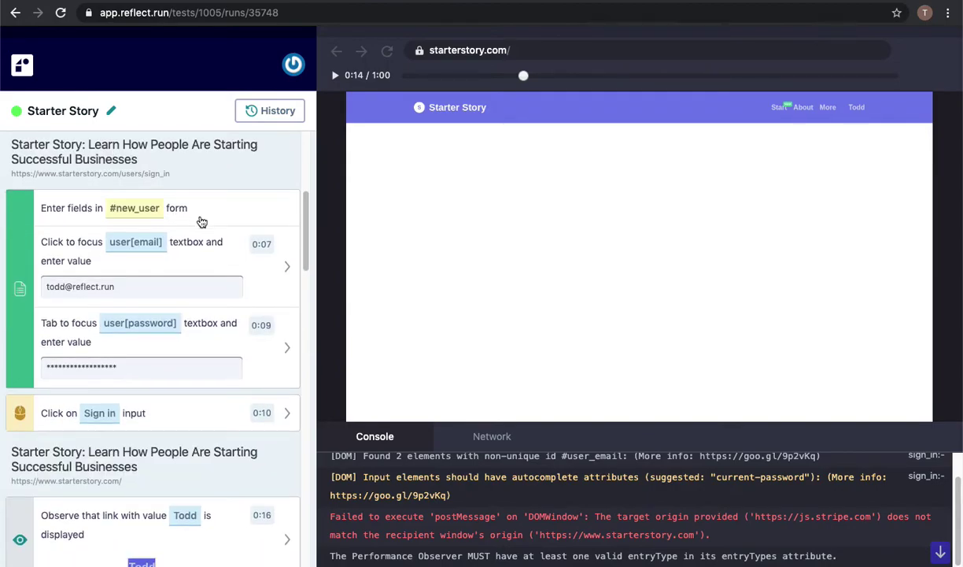
scroll(201, 223, "down", 1)
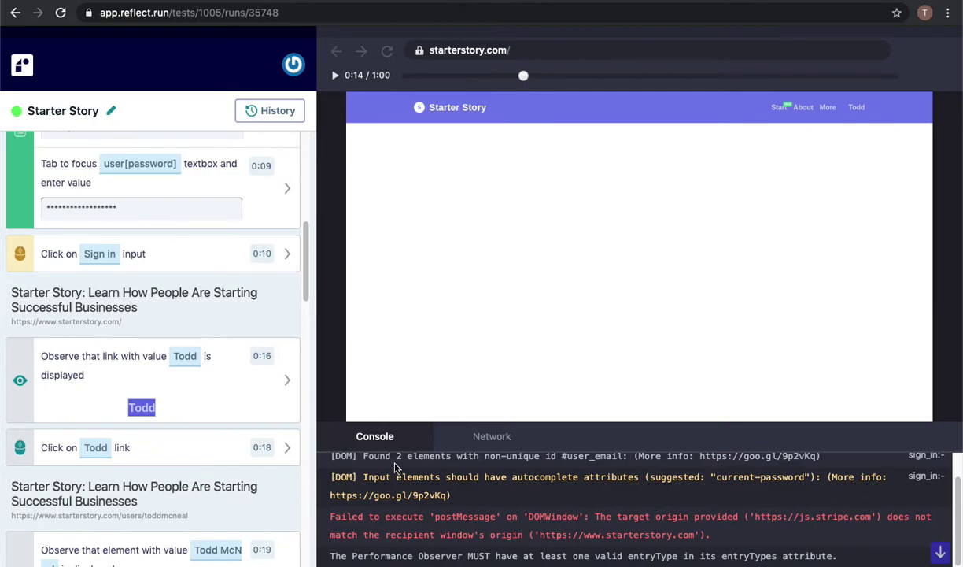
scroll(440, 452, "up", 1)
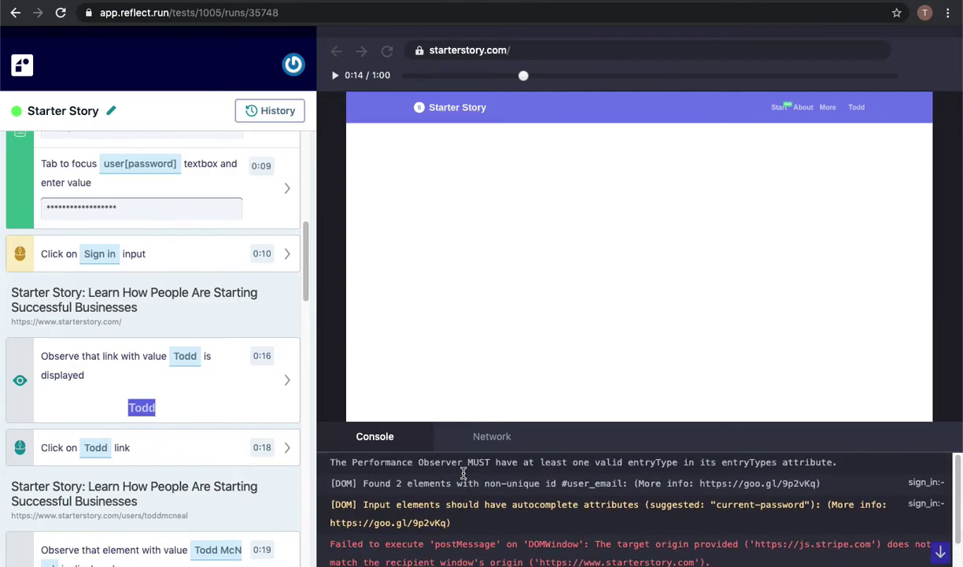
scroll(464, 475, "down", 1)
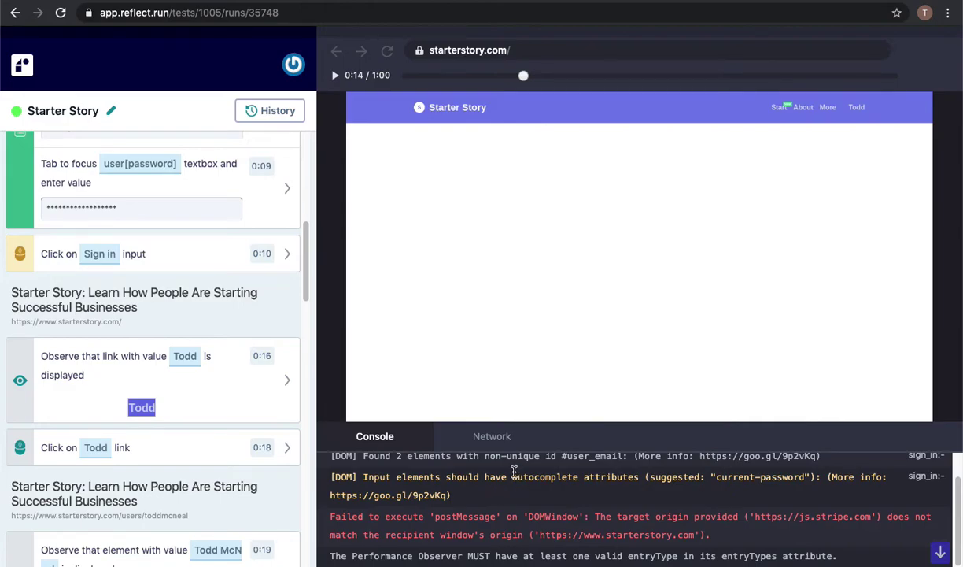
Review the run's network requests, return to the console log, and scroll the steps to View Profile.
left_click(485, 438)
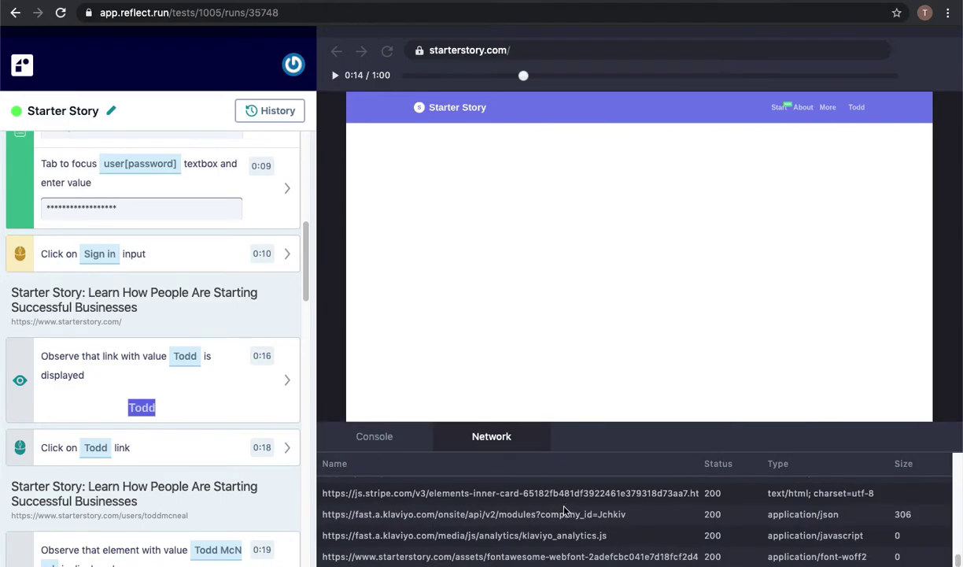
scroll(551, 495, "up", 5)
scroll(557, 502, "down", 3)
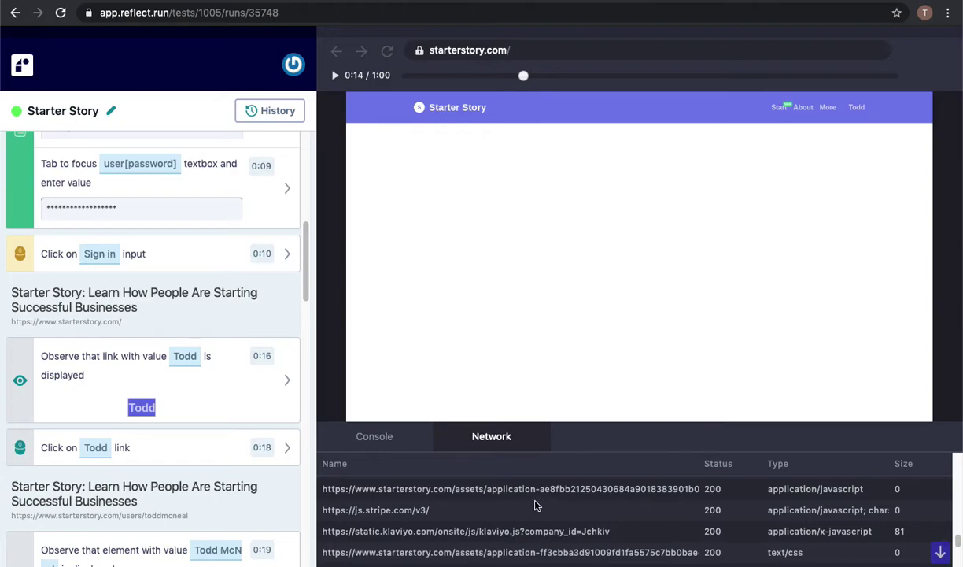
scroll(499, 508, "up", 3)
scroll(499, 508, "down", 3)
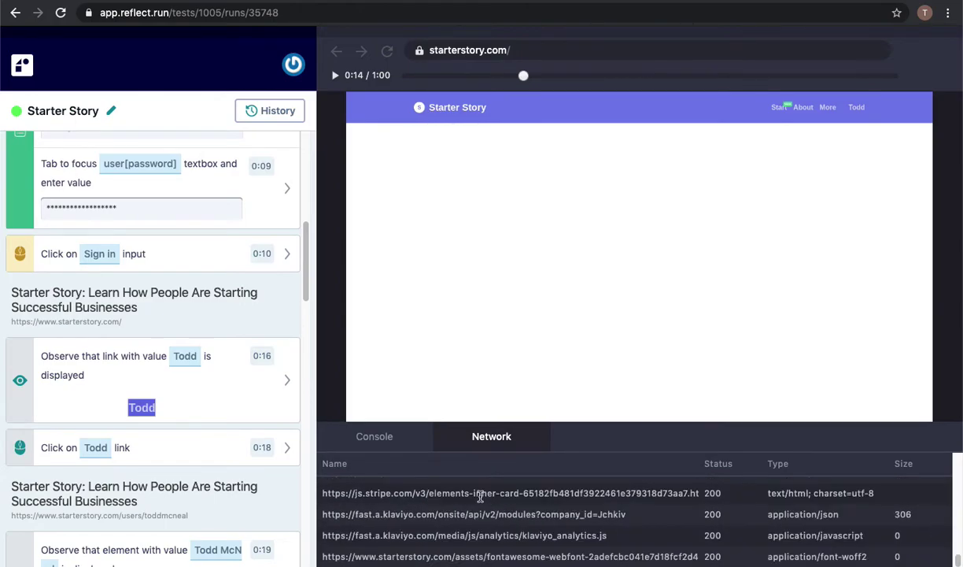
left_click(374, 434)
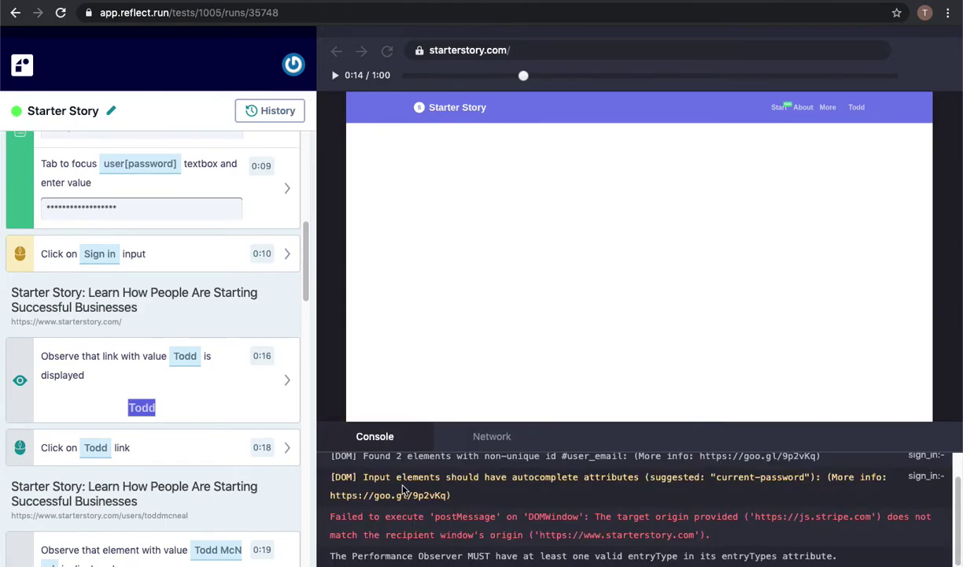
left_click(487, 438)
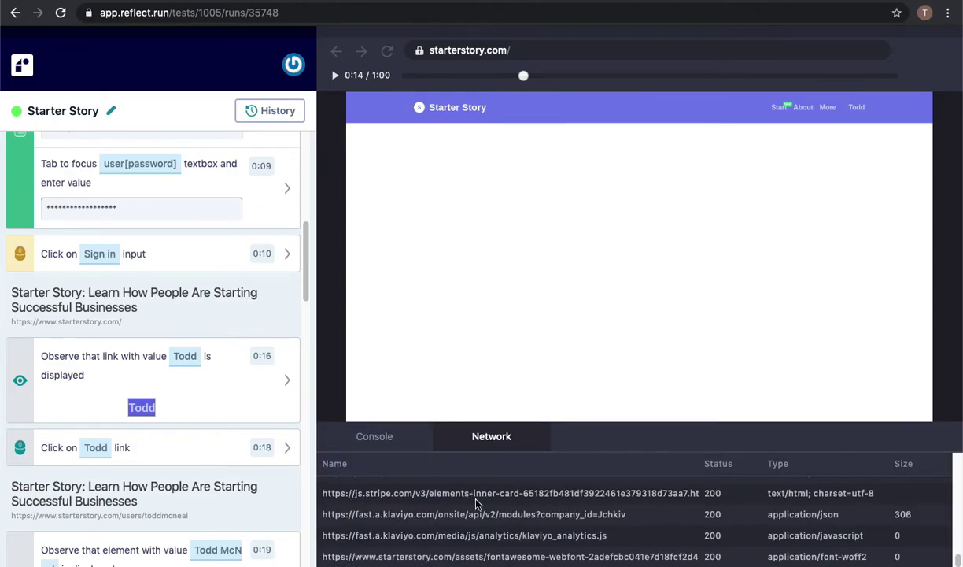
left_click(377, 438)
scroll(184, 398, "down", 5)
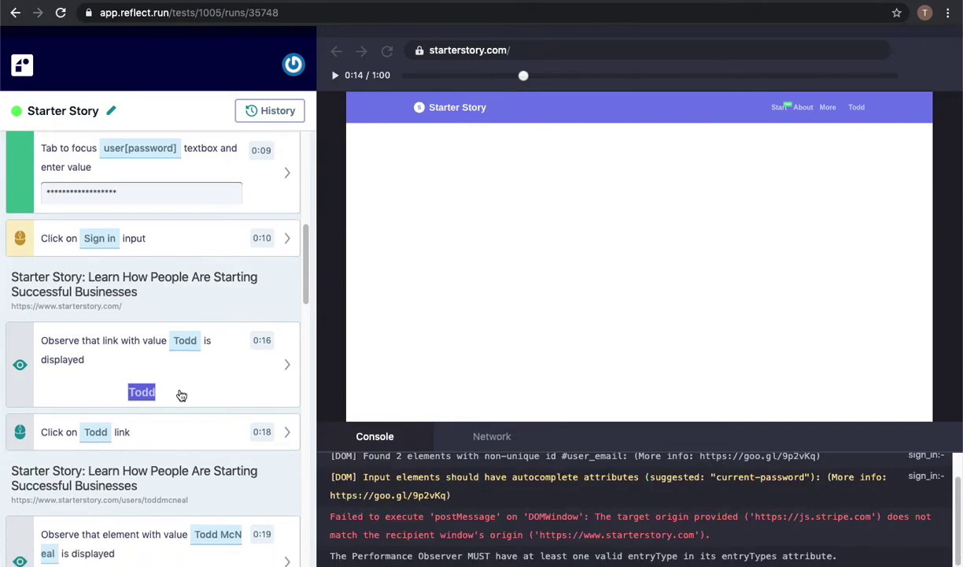
scroll(182, 394, "down", 4)
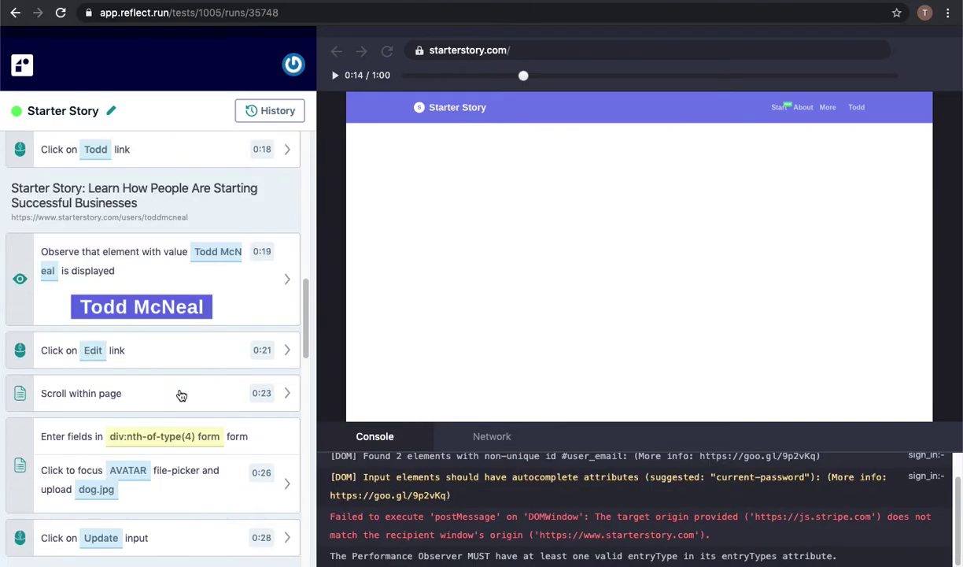
scroll(174, 350, "down", 5)
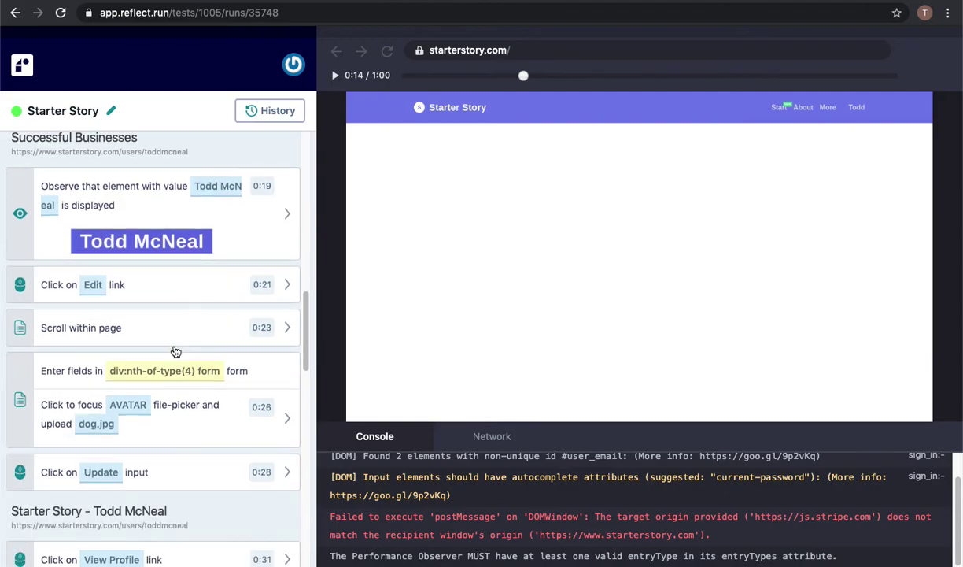
scroll(176, 352, "down", 2)
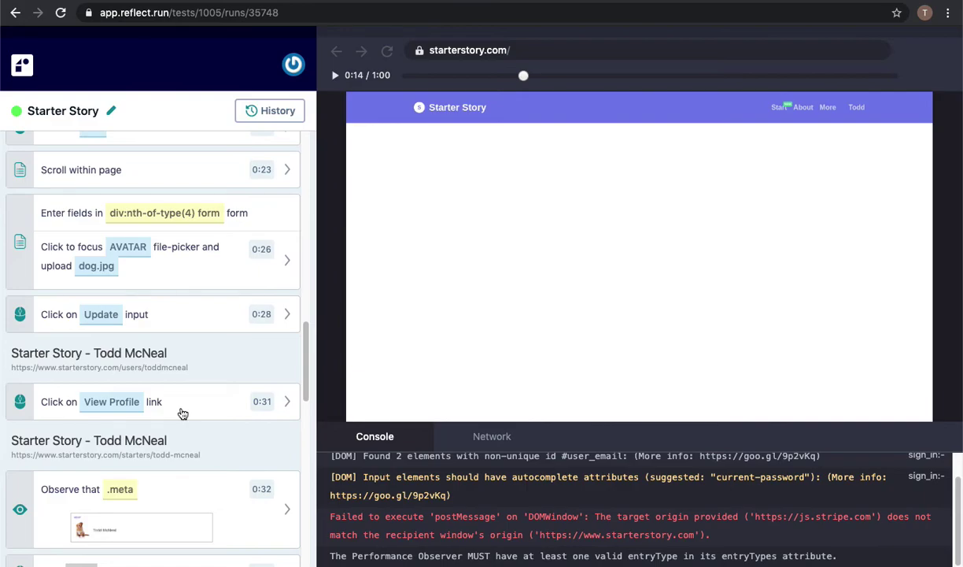
Open the passed View Profile click step and review its chosen selector.
left_click(182, 410)
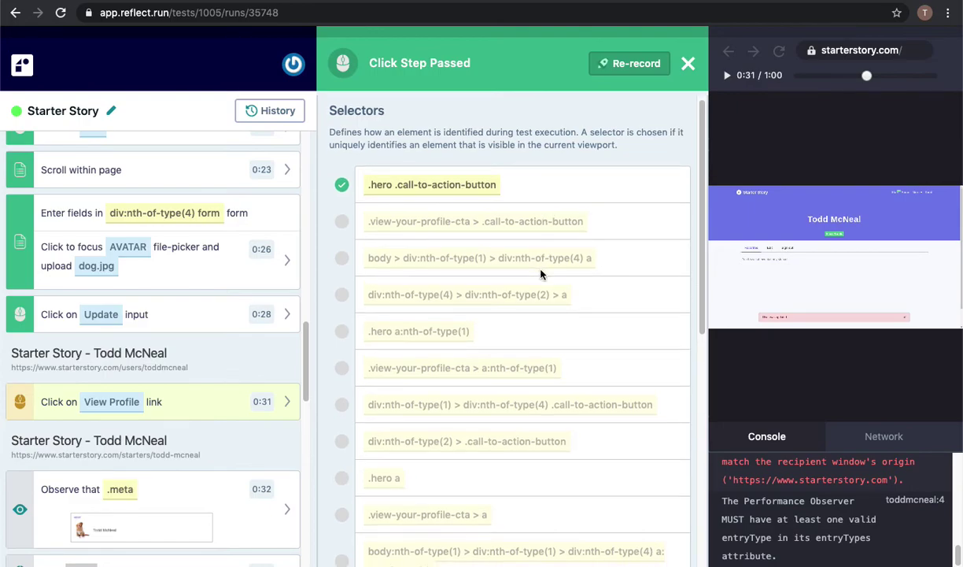
scroll(541, 274, "down", 1)
scroll(540, 276, "down", 3)
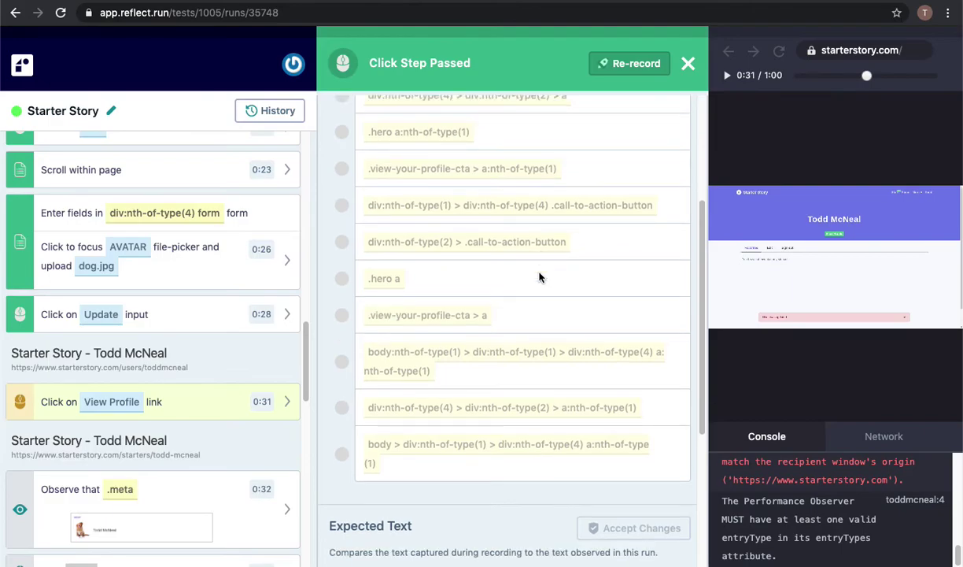
scroll(539, 276, "up", 4)
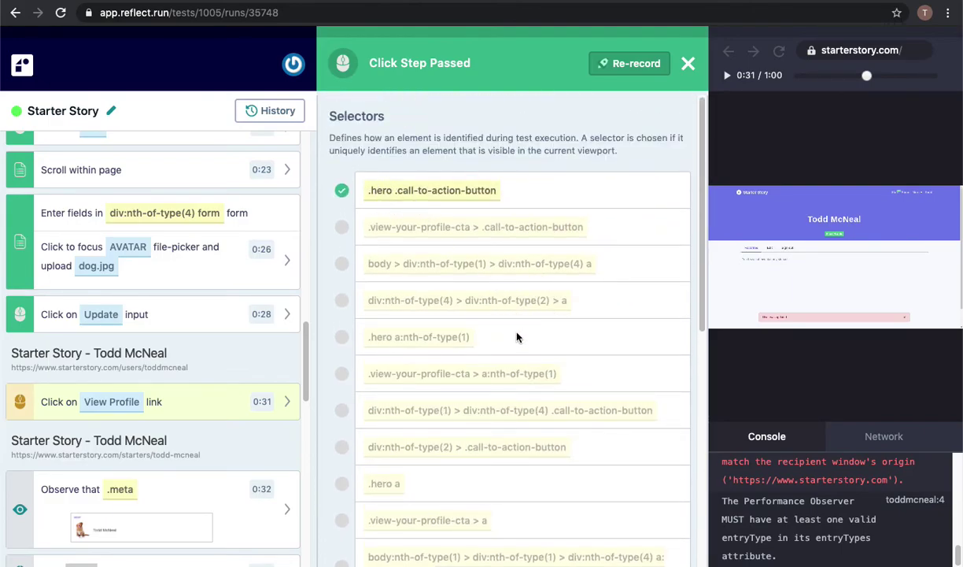
scroll(524, 336, "down", 2)
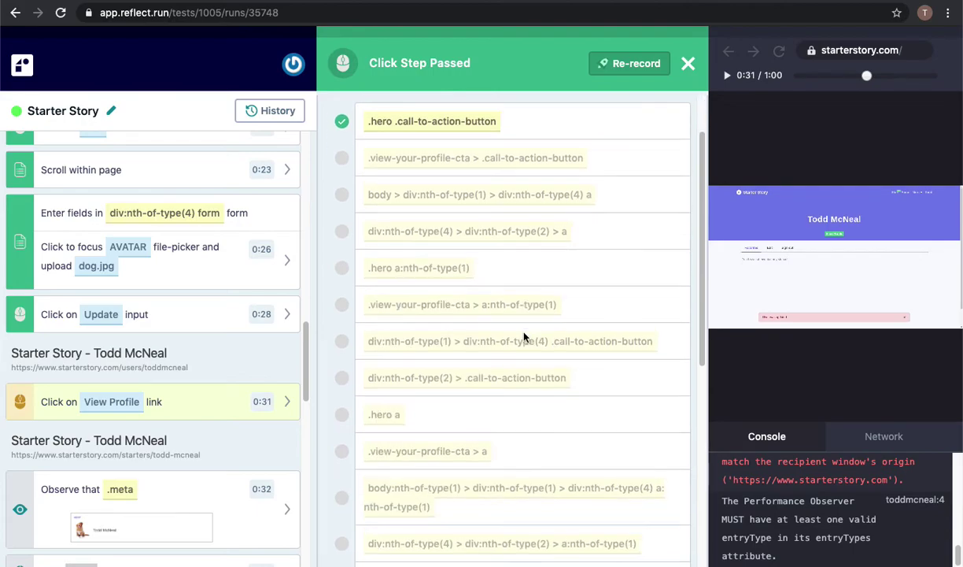
scroll(524, 336, "up", 2)
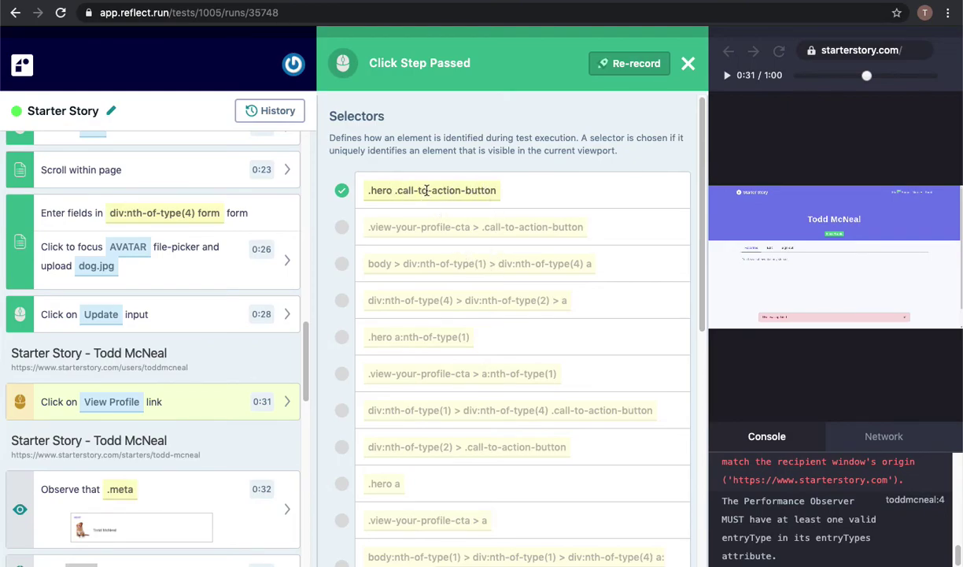
scroll(500, 299, "down", 1)
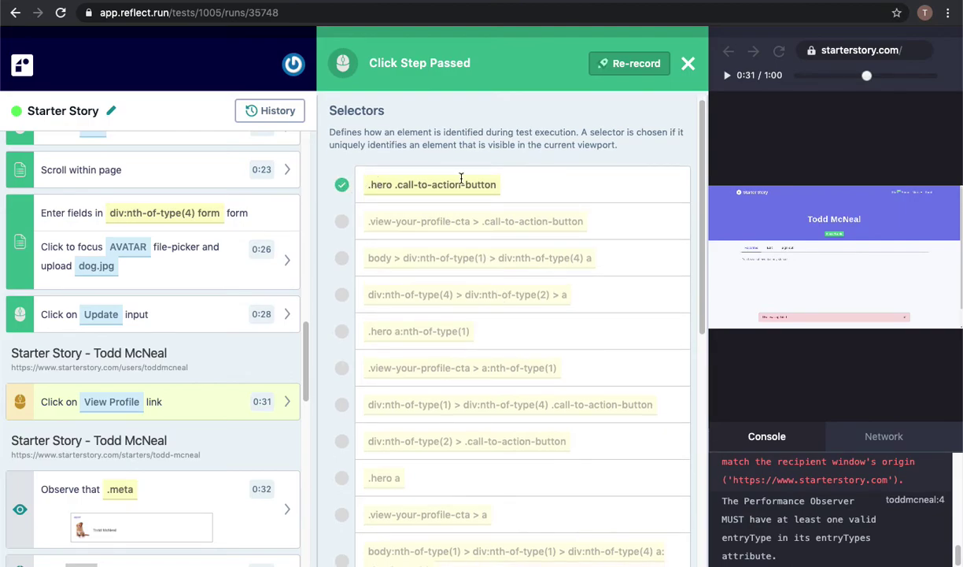
scroll(490, 227, "up", 1)
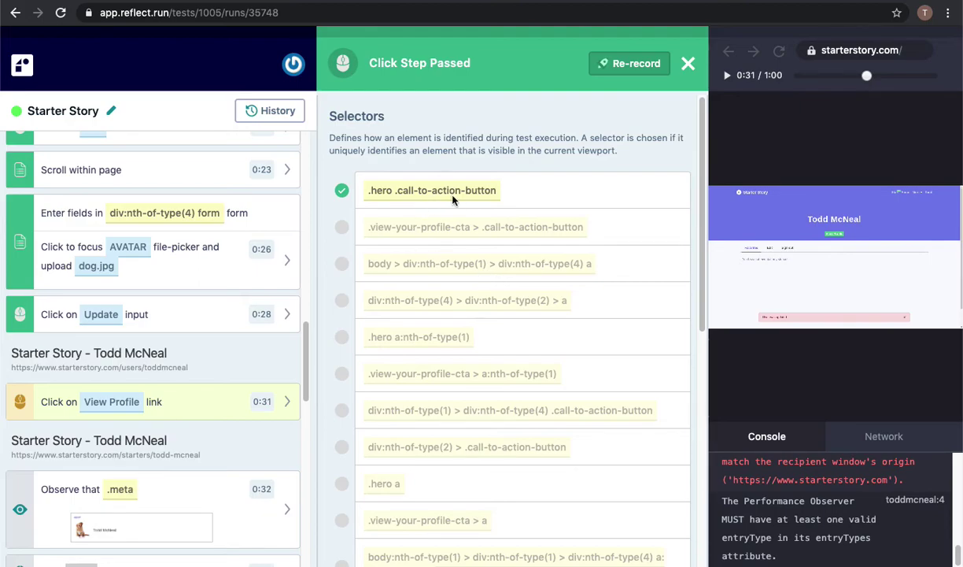
Check its expected text View Profile and click offset (59, 12), then scroll the steps list.
scroll(475, 317, "down", 1)
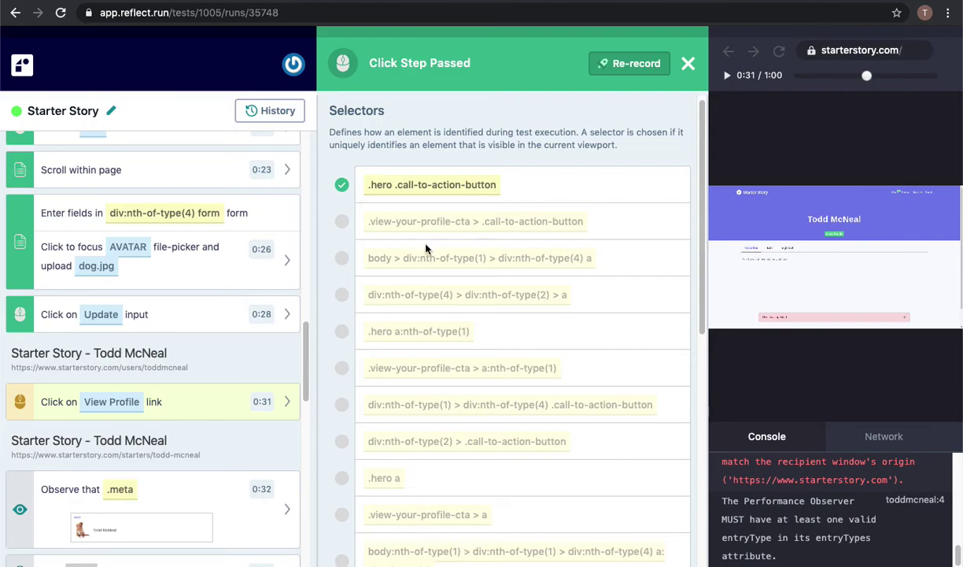
scroll(433, 236, "down", 3)
scroll(435, 229, "down", 1)
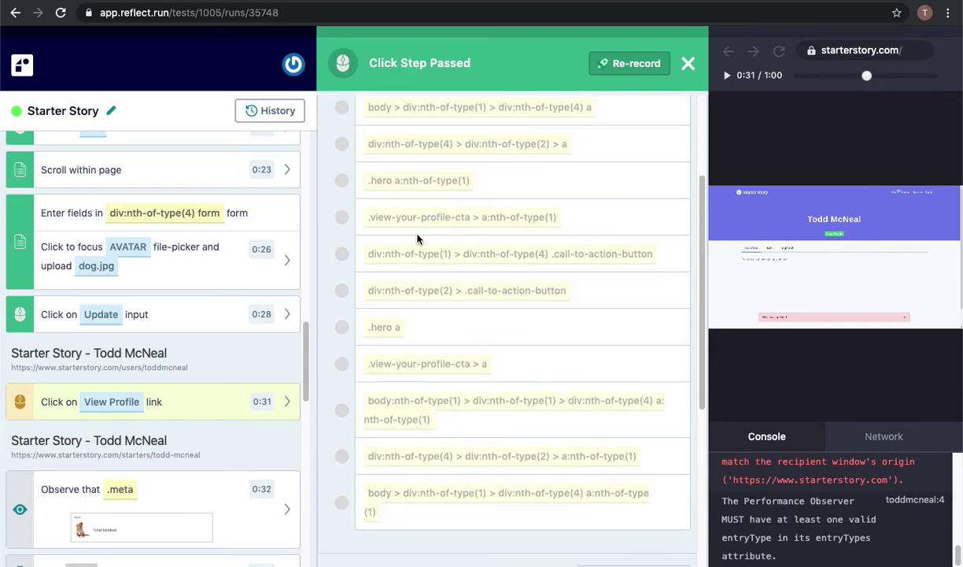
scroll(417, 282, "down", 6)
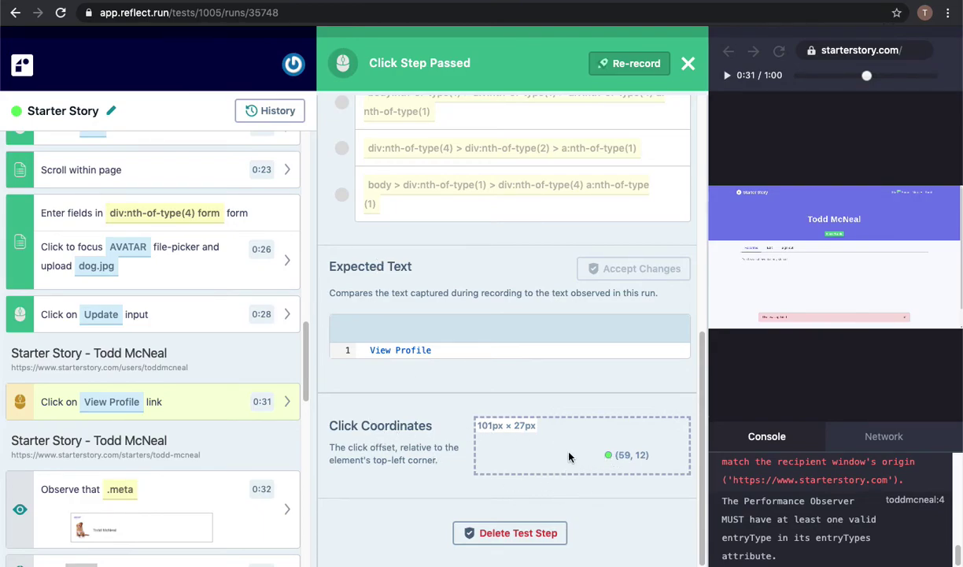
scroll(235, 405, "down", 1)
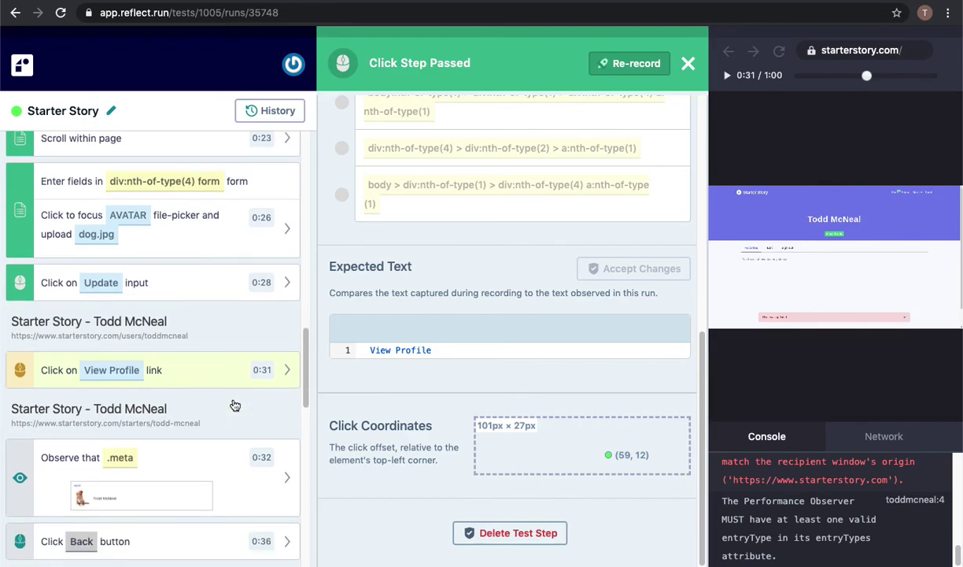
scroll(235, 405, "down", 6)
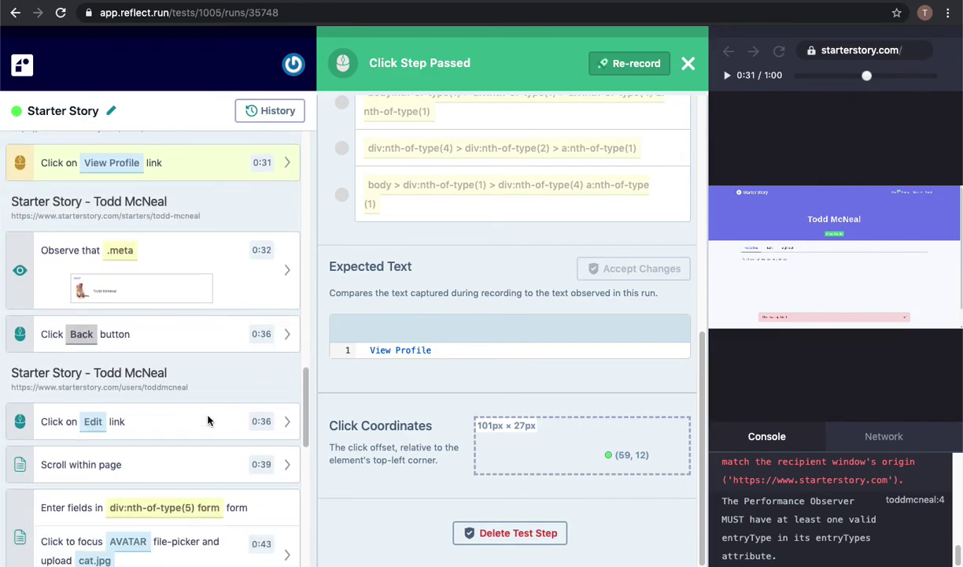
scroll(208, 421, "down", 3)
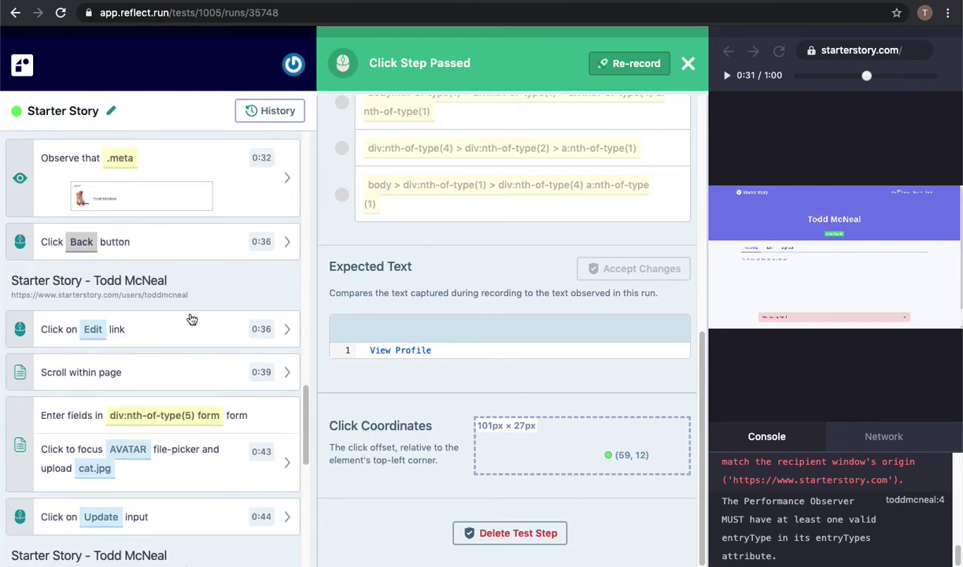
scroll(191, 319, "up", 3)
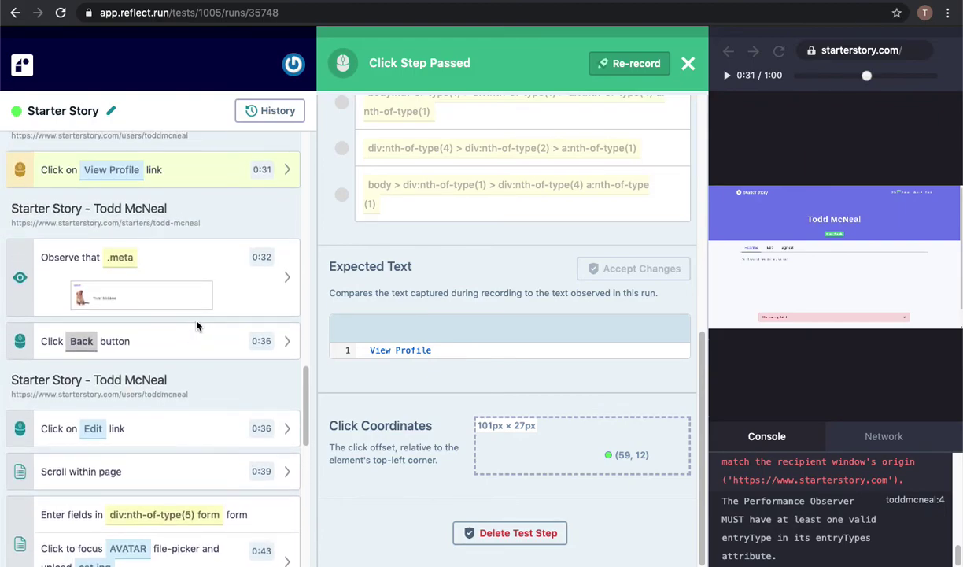
Open the 'Observe that .meta' visual check and compare its Expected and Actual snapshots.
left_click(210, 285)
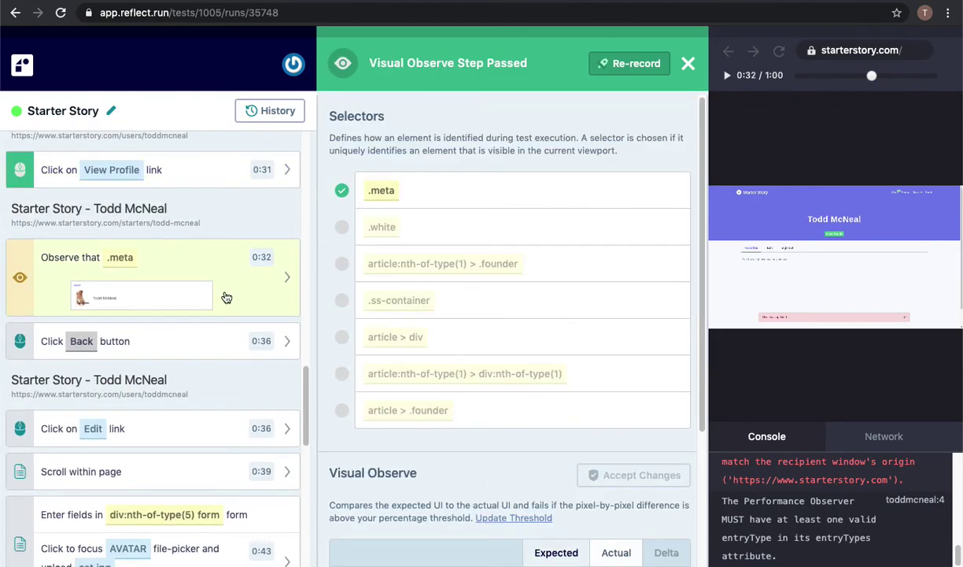
scroll(441, 287, "down", 3)
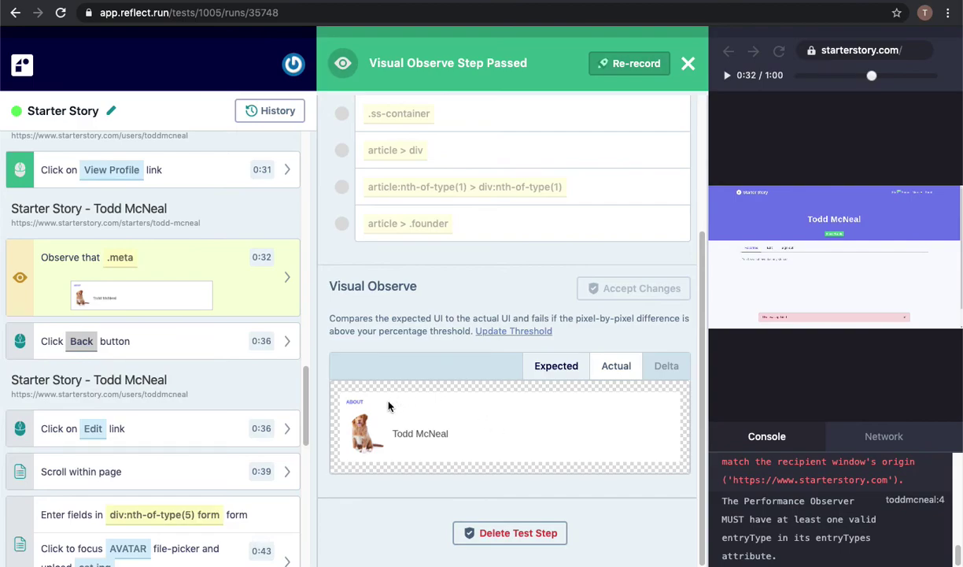
left_click(616, 366)
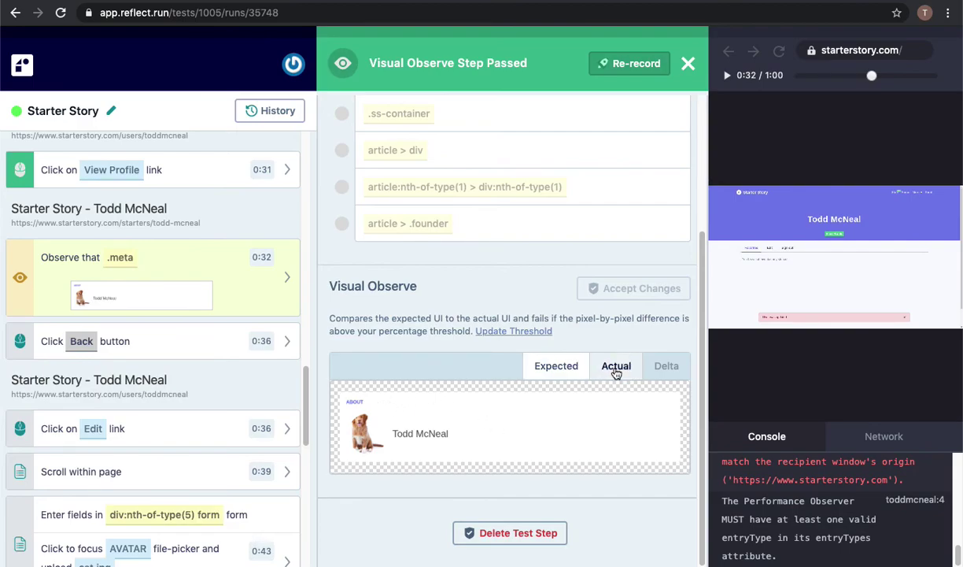
left_click(561, 366)
left_click(616, 367)
scroll(442, 419, "up", 2)
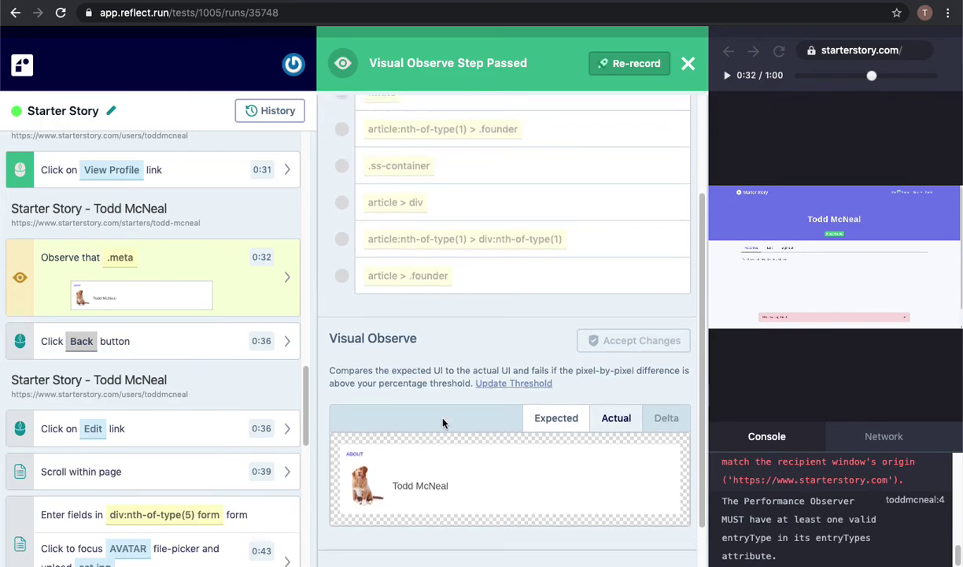
scroll(442, 422, "up", 1)
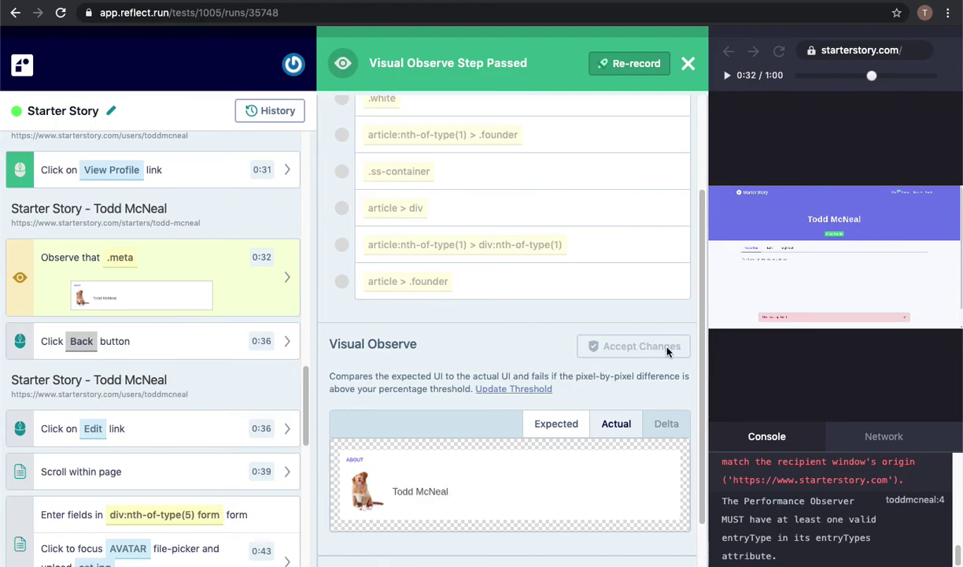
scroll(510, 389, "down", 1)
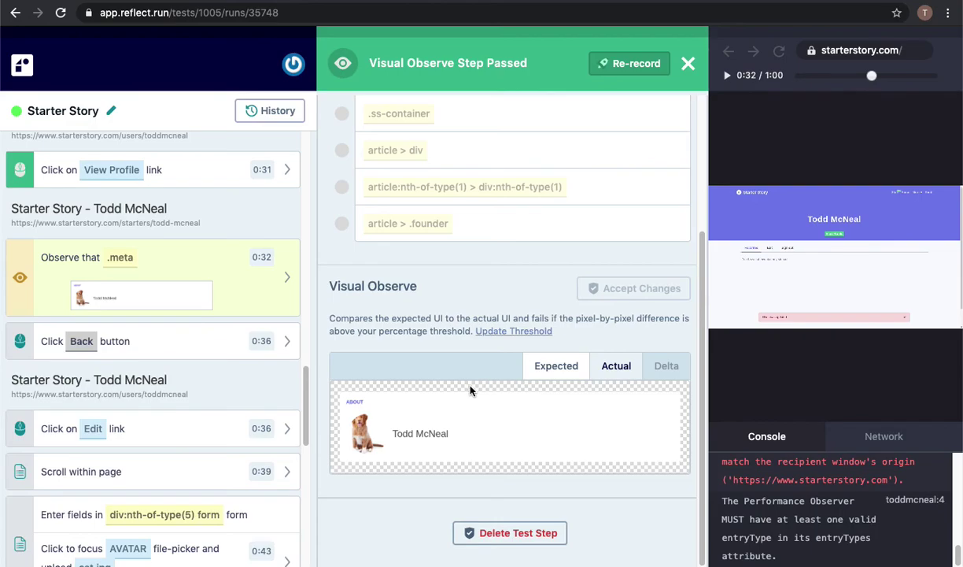
scroll(449, 396, "up", 1)
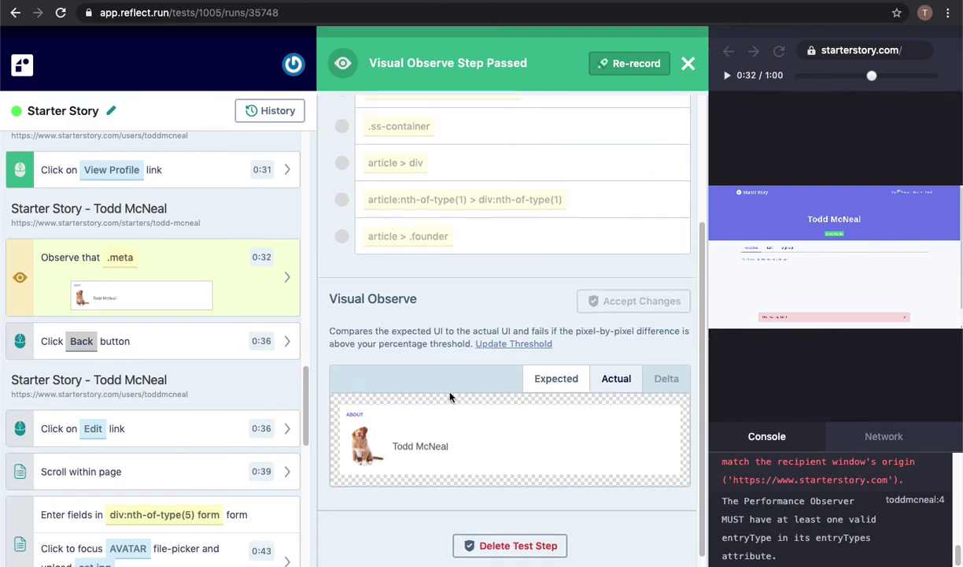
scroll(450, 395, "up", 5)
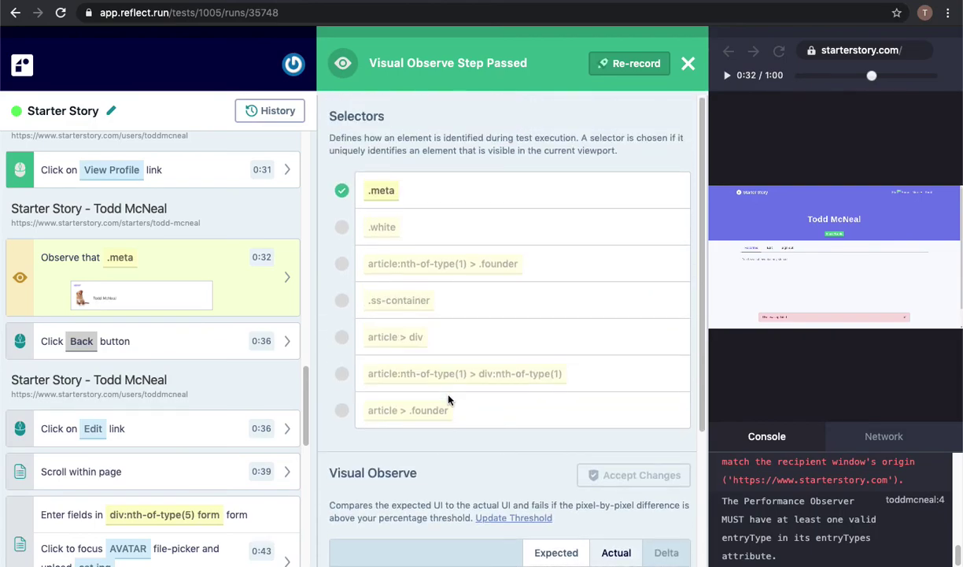
scroll(188, 338, "up", 8)
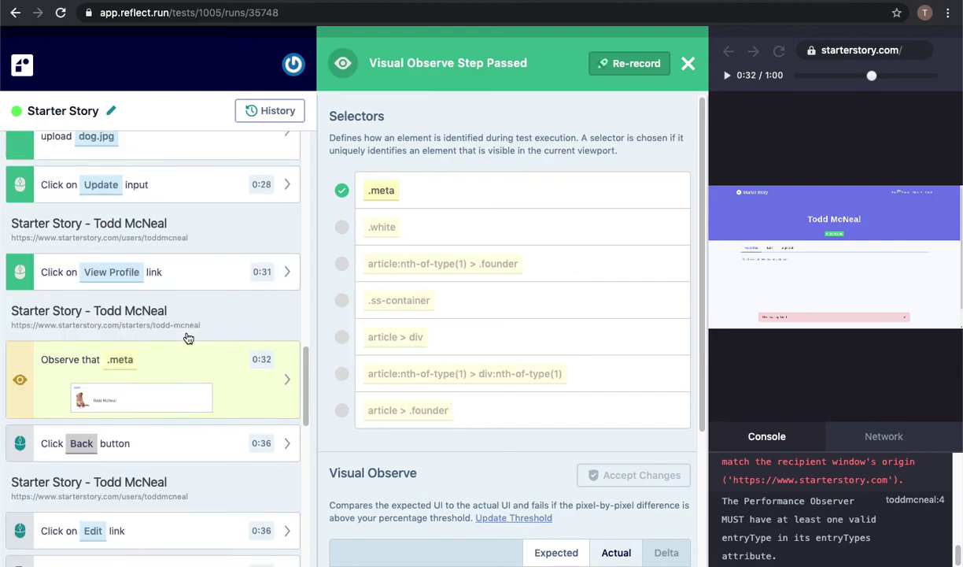
scroll(189, 338, "up", 5)
Delete the last character of the 0:07 email form-input step's Input Text value.
left_click(187, 329)
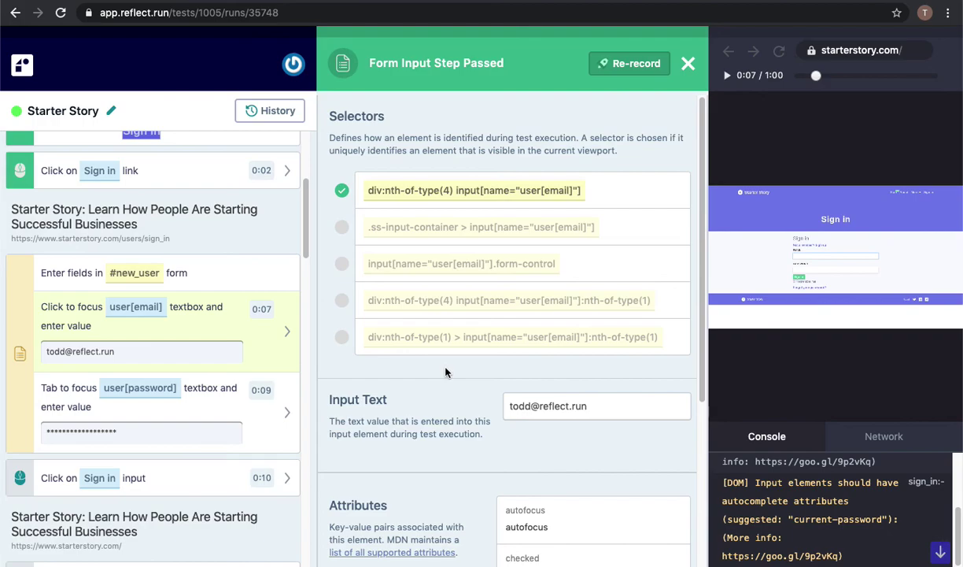
scroll(445, 371, "down", 1)
scroll(449, 378, "down", 1)
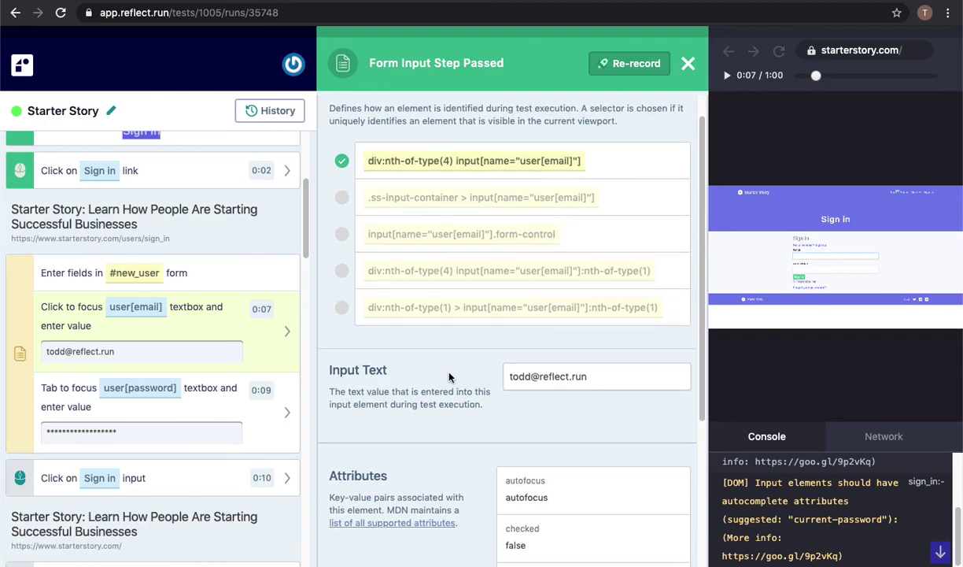
left_click(609, 375)
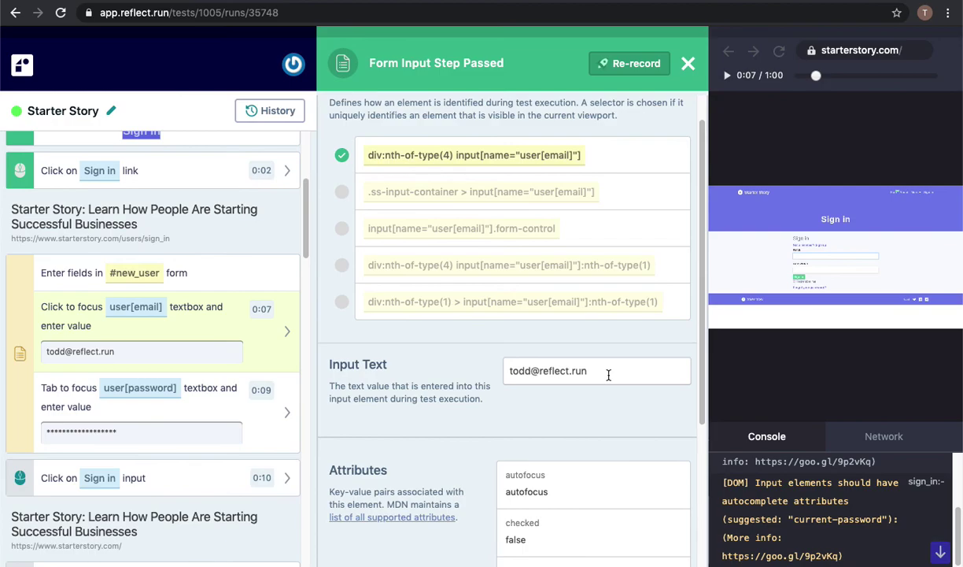
key("BackSpace")
key("BackSpace")
key("BackSpace")
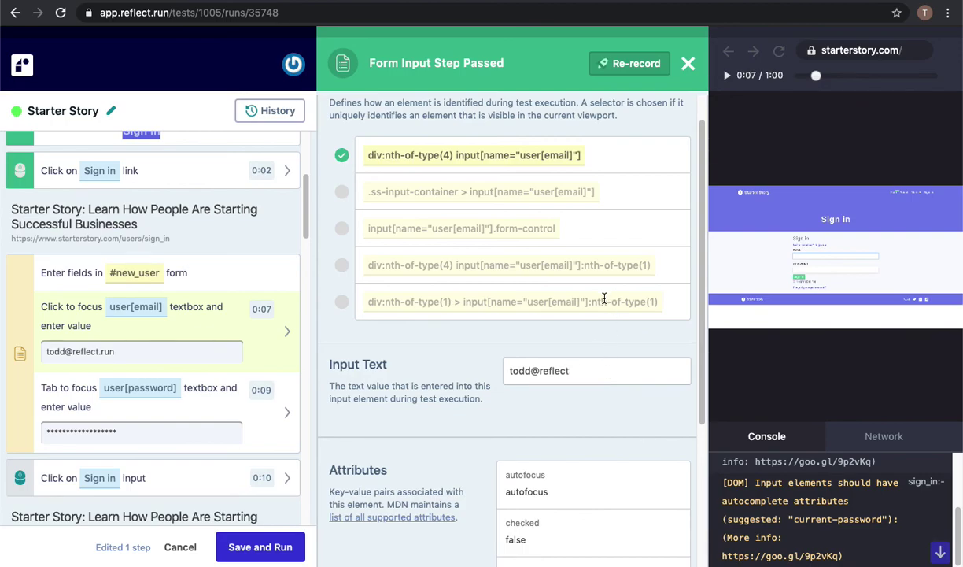
scroll(606, 303, "up", 2)
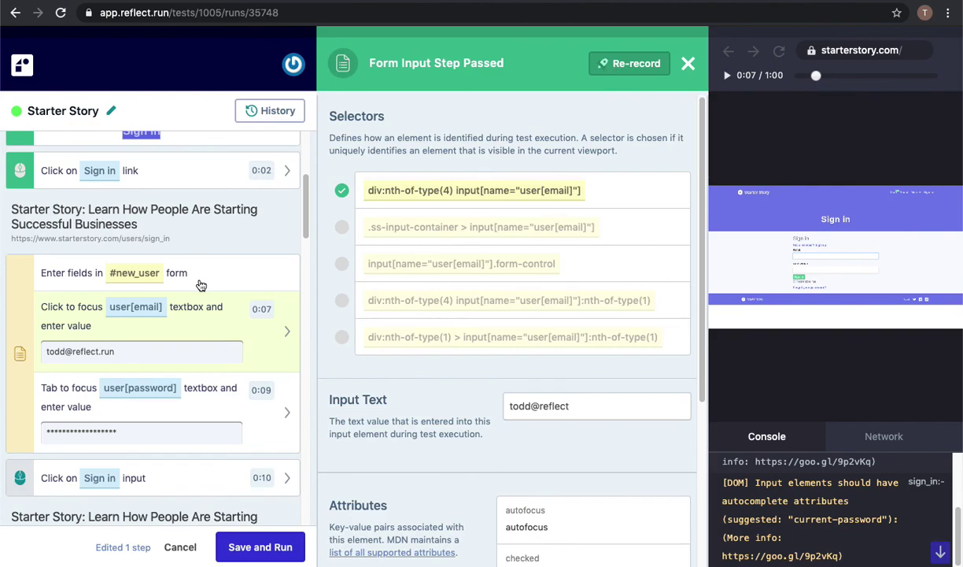
scroll(203, 269, "up", 2)
scroll(203, 269, "up", 3)
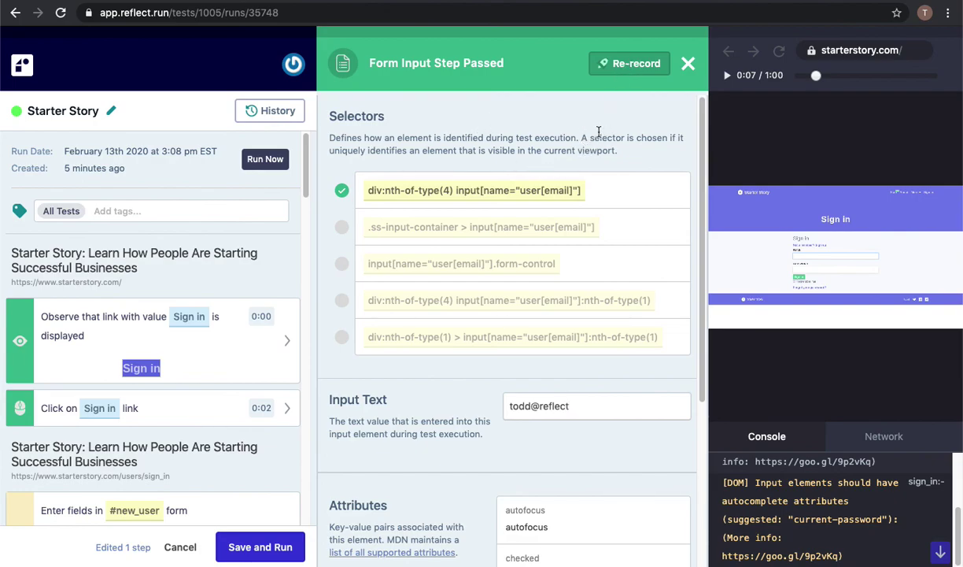
Close the Form Input Step Passed panel to show the full sign-in replay.
left_click(688, 63)
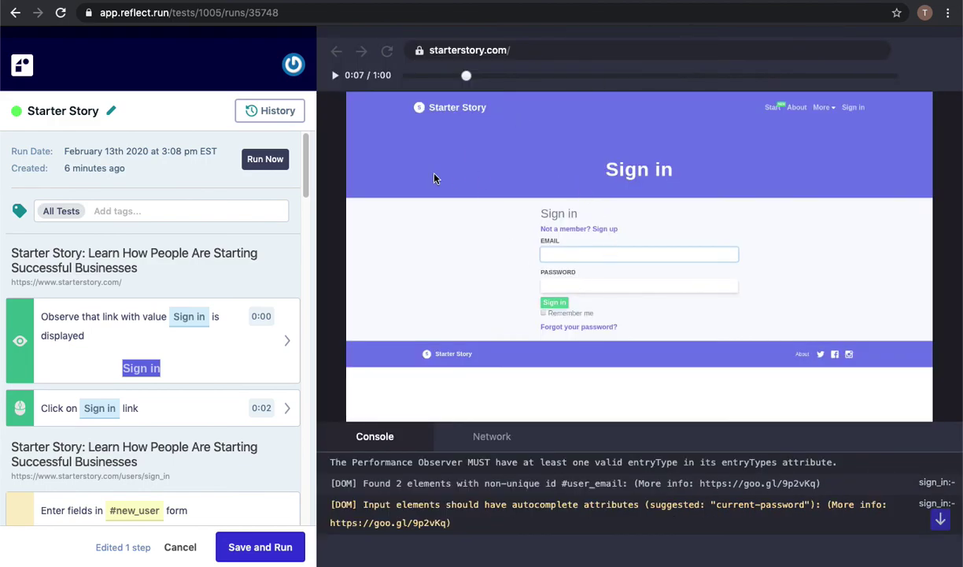